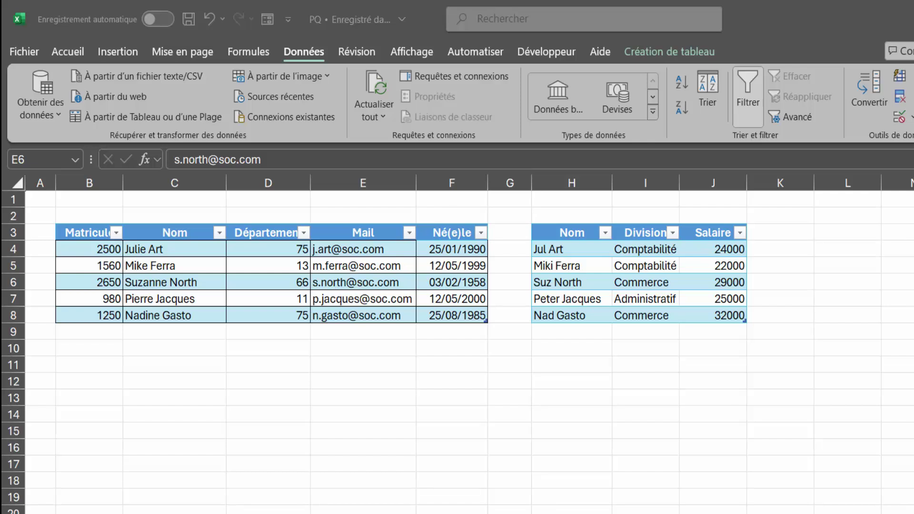
- Compare the employee names in column C with the differently spelled names in the salary table's column H
left_click(219, 302)
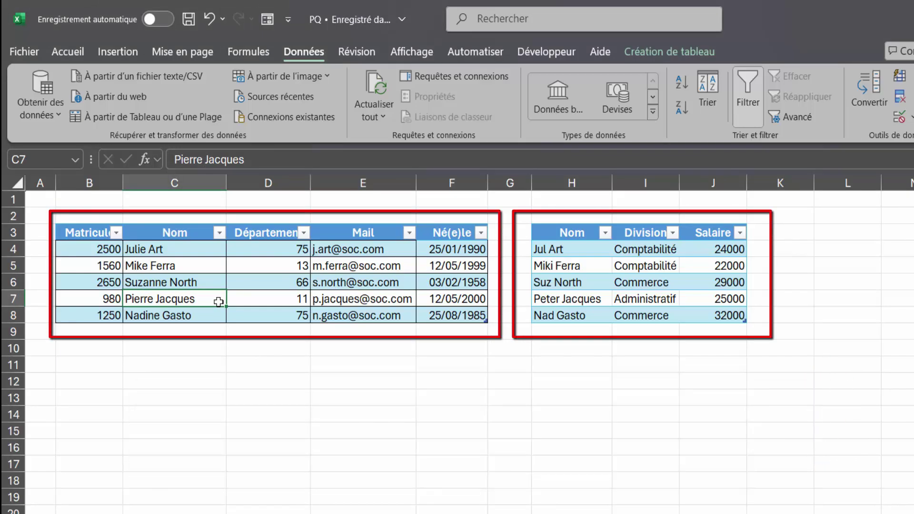
left_click(179, 233)
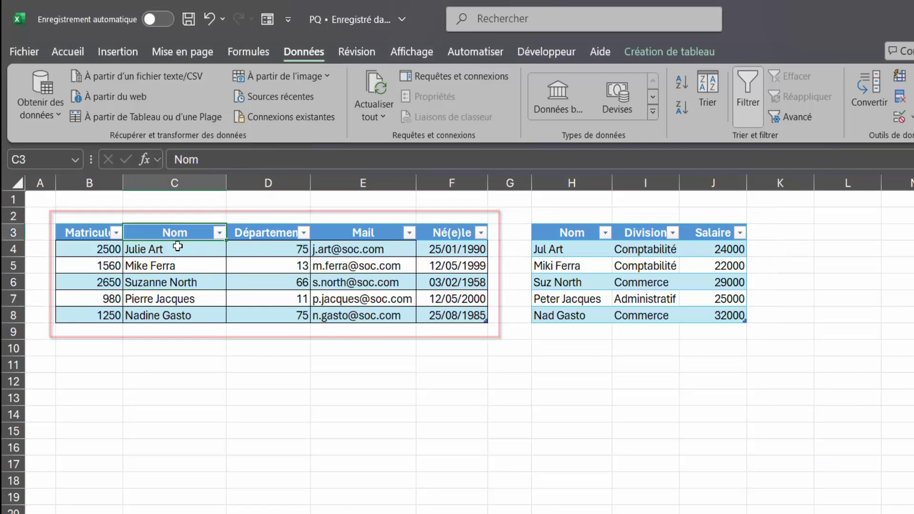
left_click_drag(177, 246, 184, 311)
left_click_drag(583, 232, 581, 316)
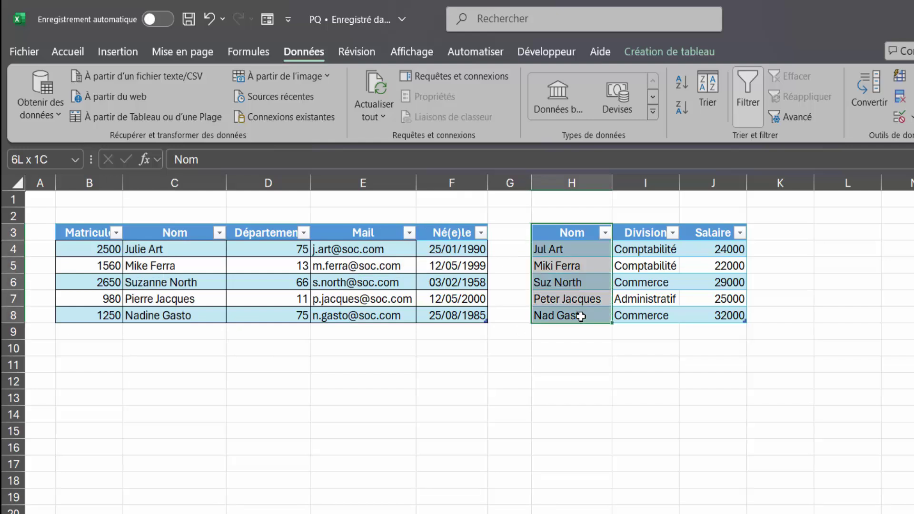
left_click(179, 251)
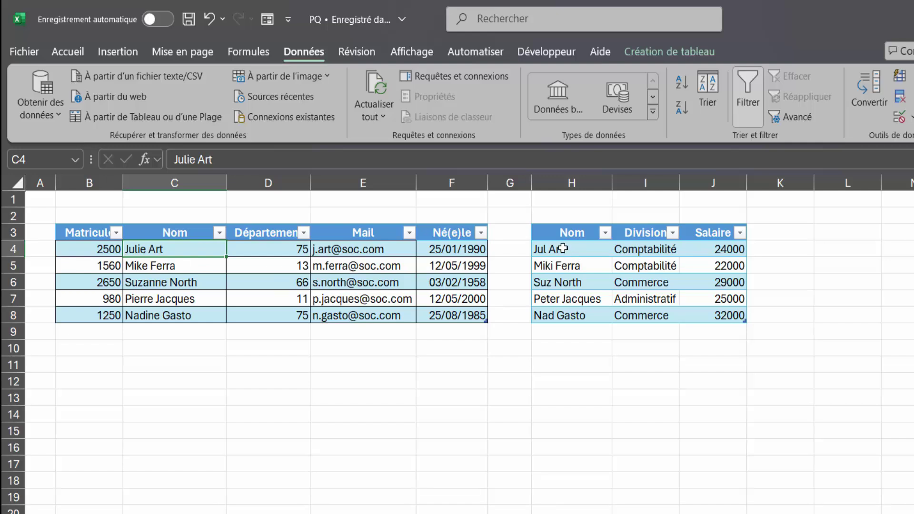
left_click(562, 248)
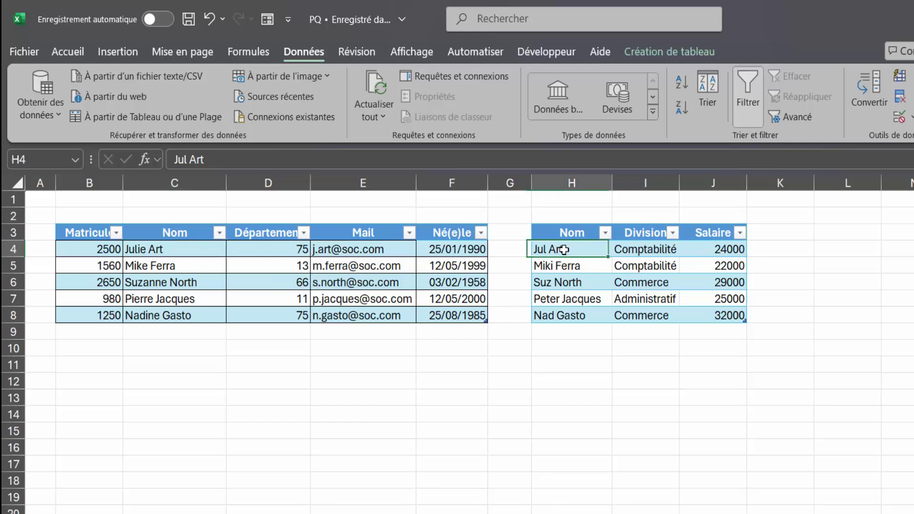
left_click(143, 267)
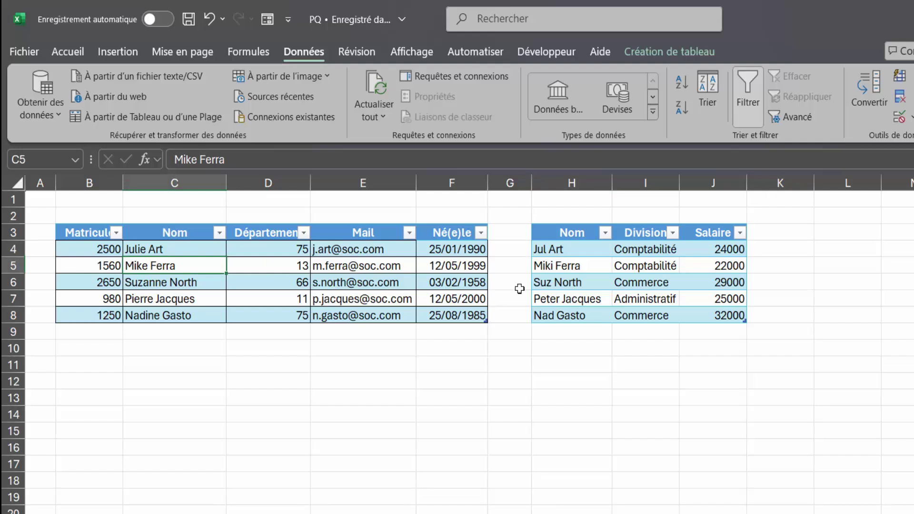
left_click(565, 269)
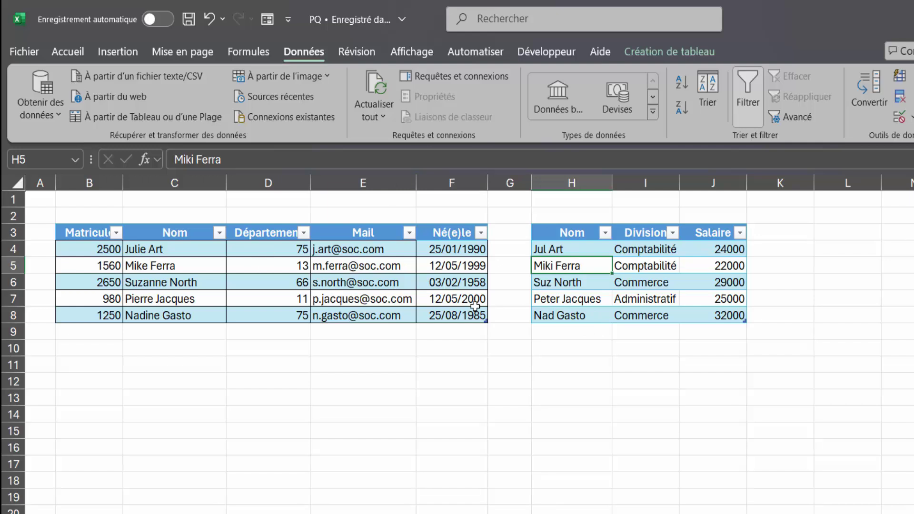
- Review the employee names in C4:C8 against column H and the birth dates in column F
left_click(172, 234)
left_click_drag(173, 233, 172, 315)
left_click_drag(568, 233, 560, 314)
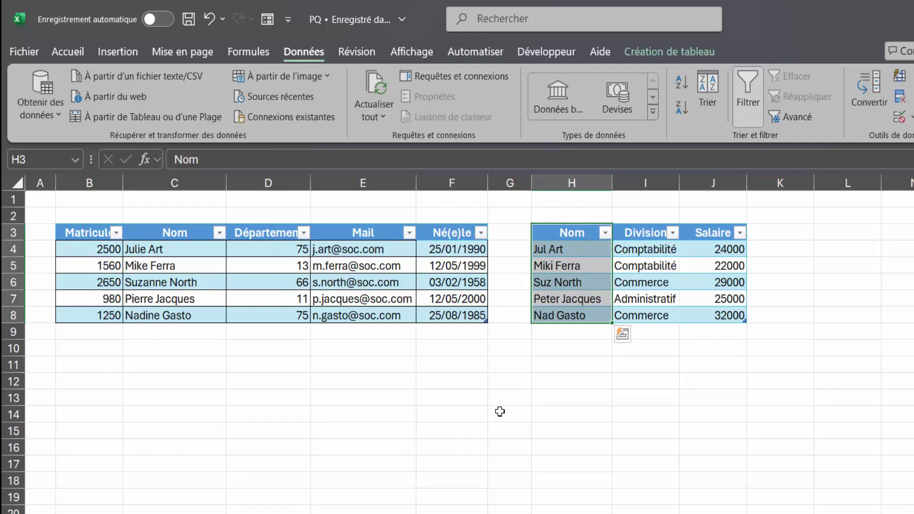
left_click(237, 284)
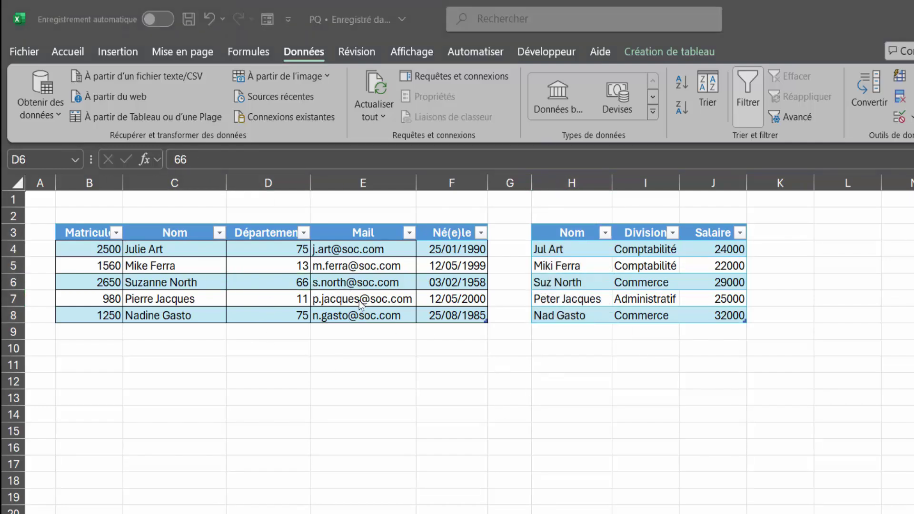
left_click(150, 255)
left_click(160, 232)
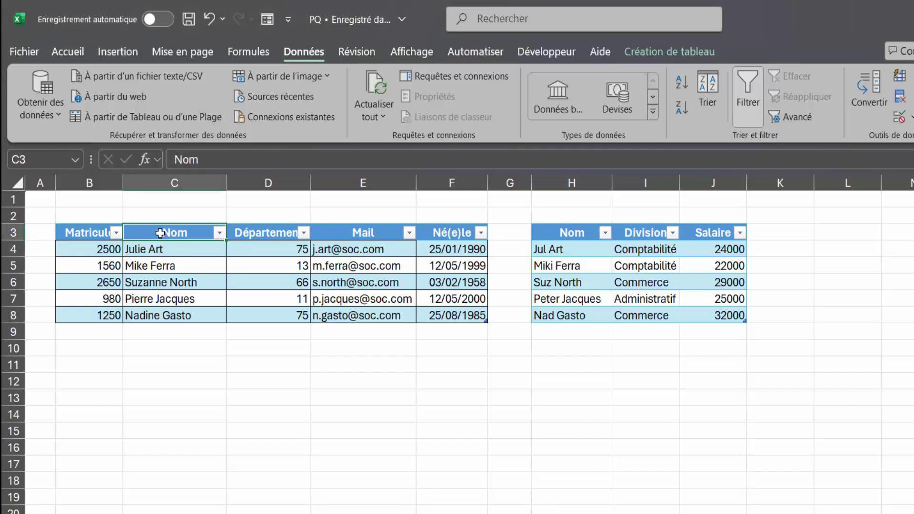
left_click_drag(160, 232, 152, 315)
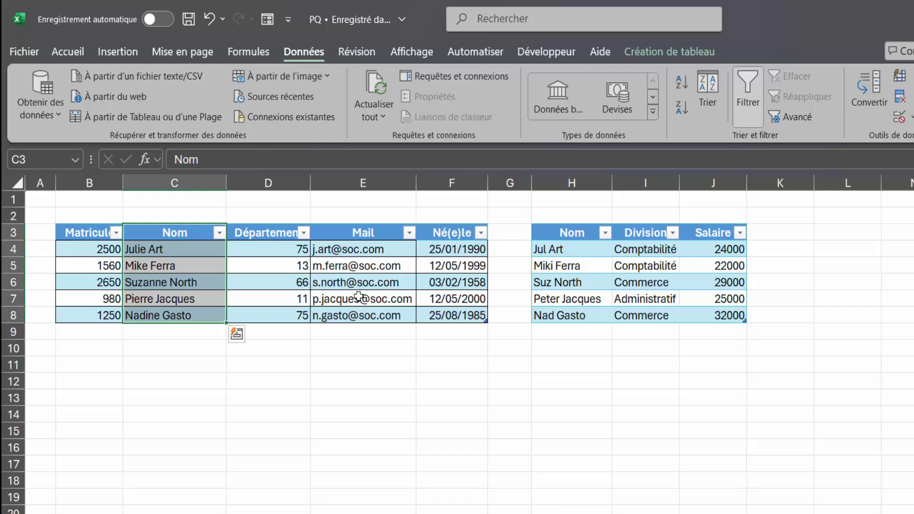
left_click_drag(460, 232, 458, 301)
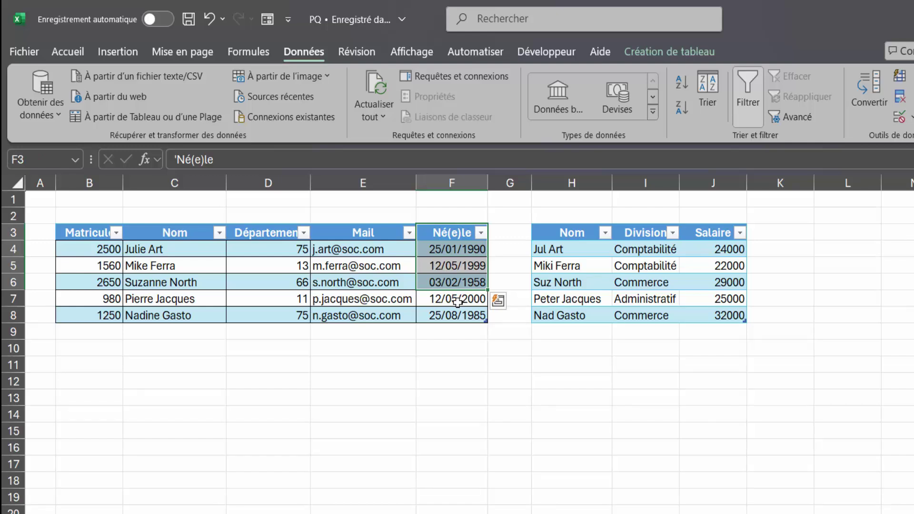
left_click(293, 289)
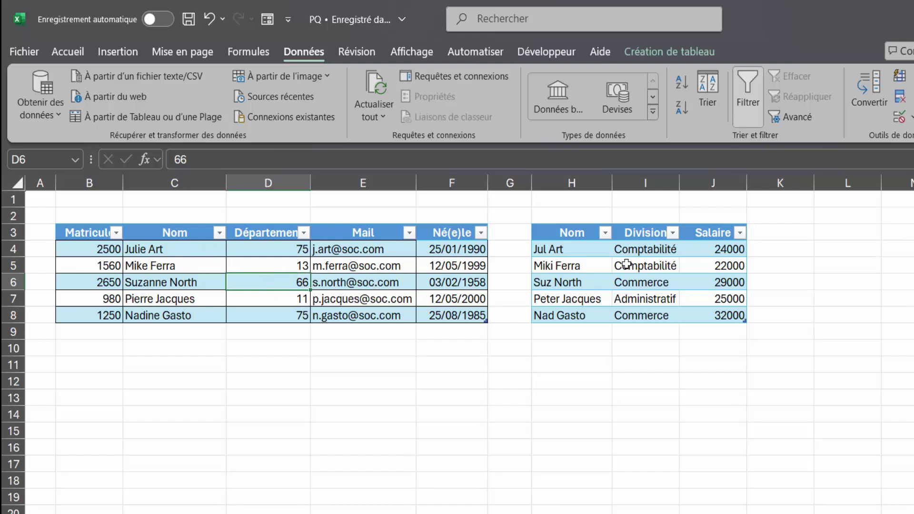
left_click(187, 261)
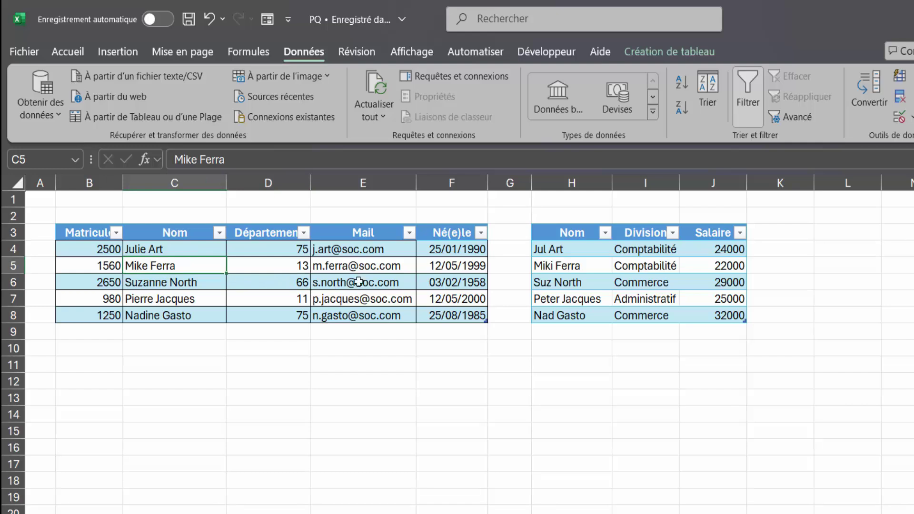
- Confirm the employee table is named Tableau1 and the salary table Tableau2
left_click(119, 49)
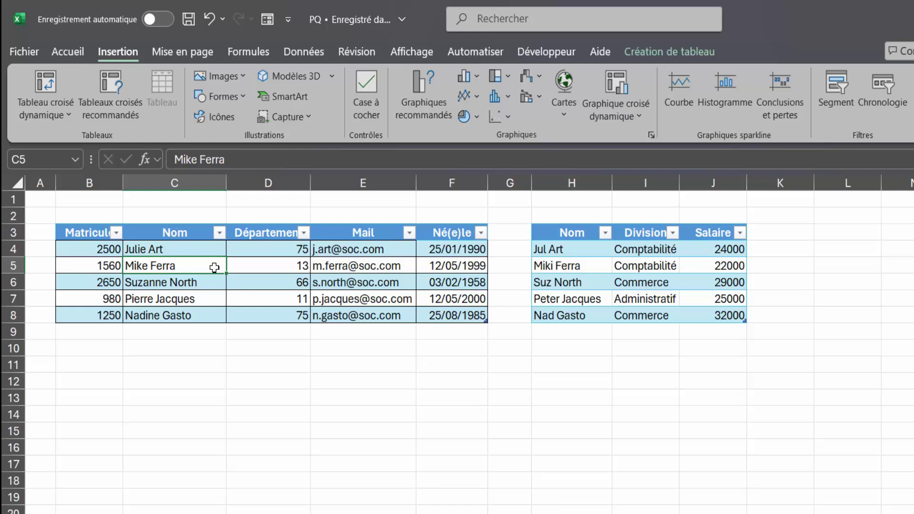
left_click(304, 277)
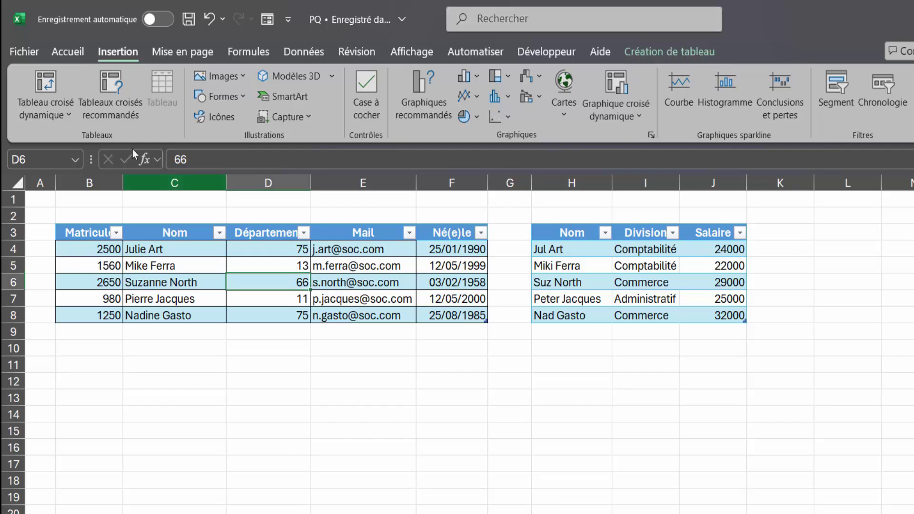
left_click(675, 54)
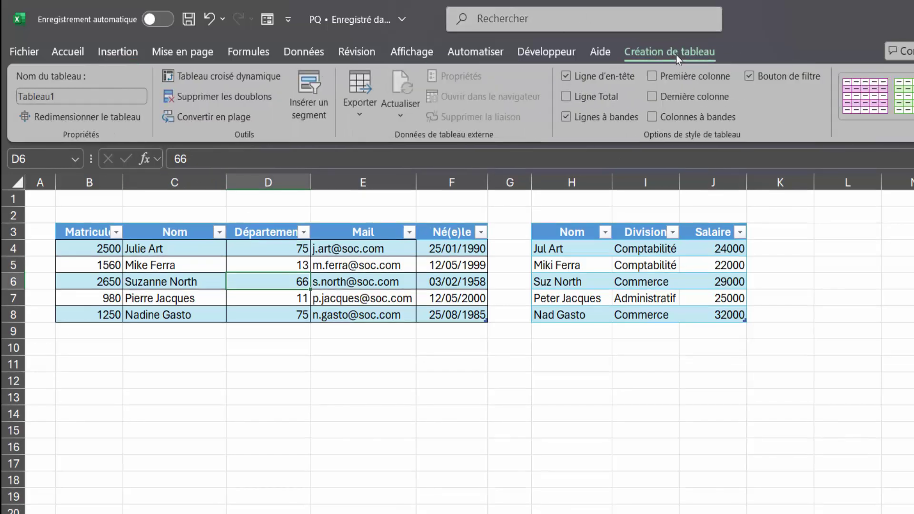
left_click(104, 94)
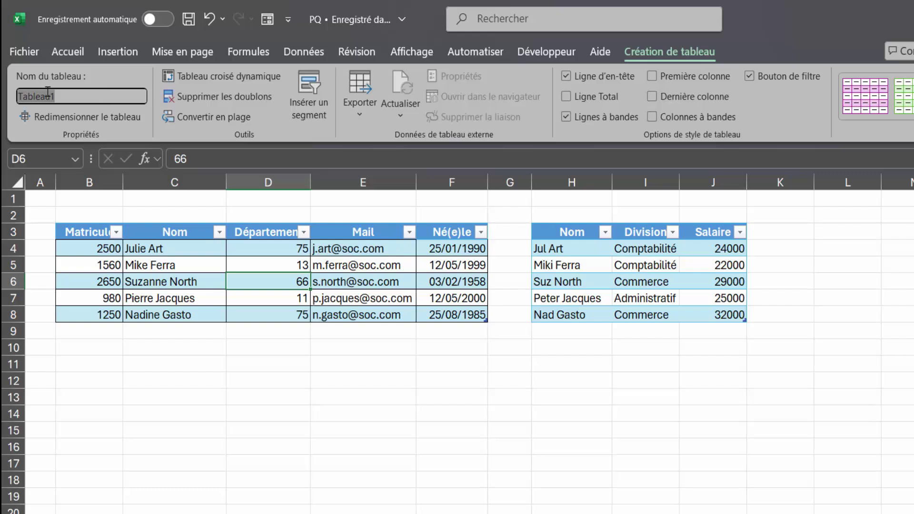
left_click(193, 277)
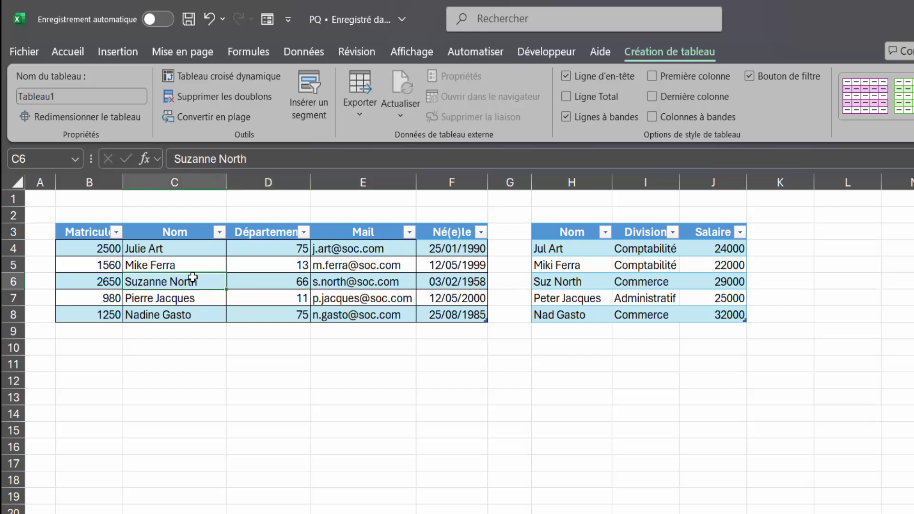
left_click(636, 293)
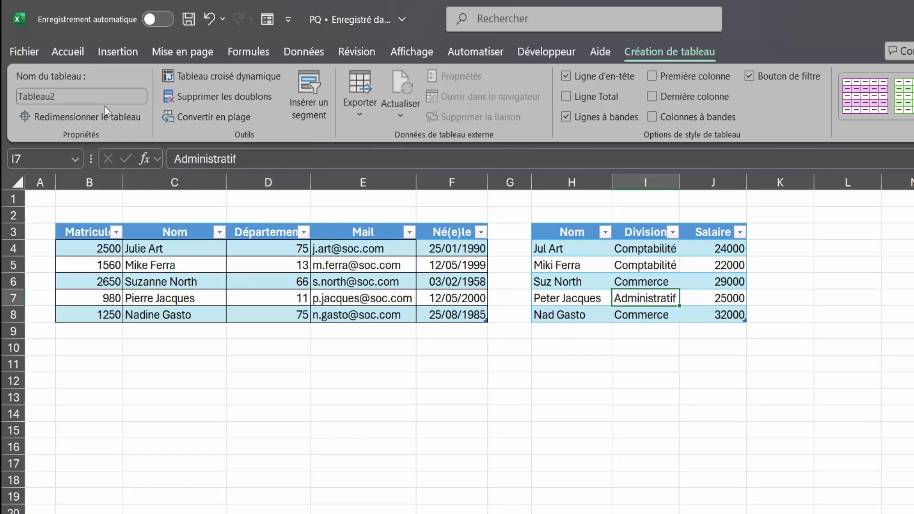
left_click(131, 268)
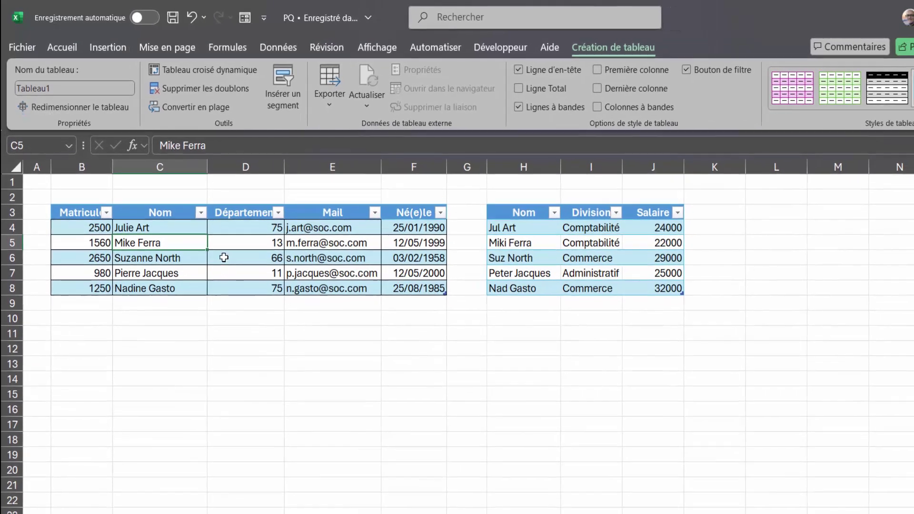
key("Right")
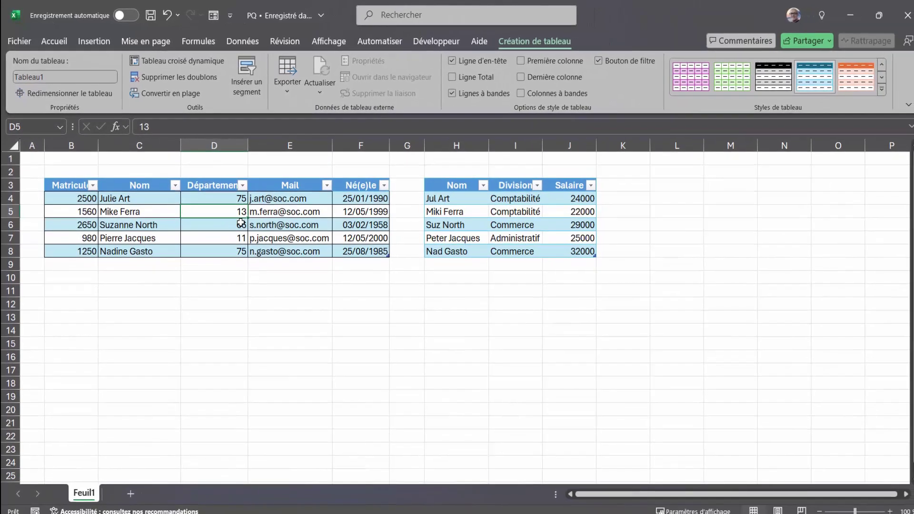
- Load Tableau1 through Power Query onto a new Tableau1 sheet, then return to Feuil1
left_click(245, 42)
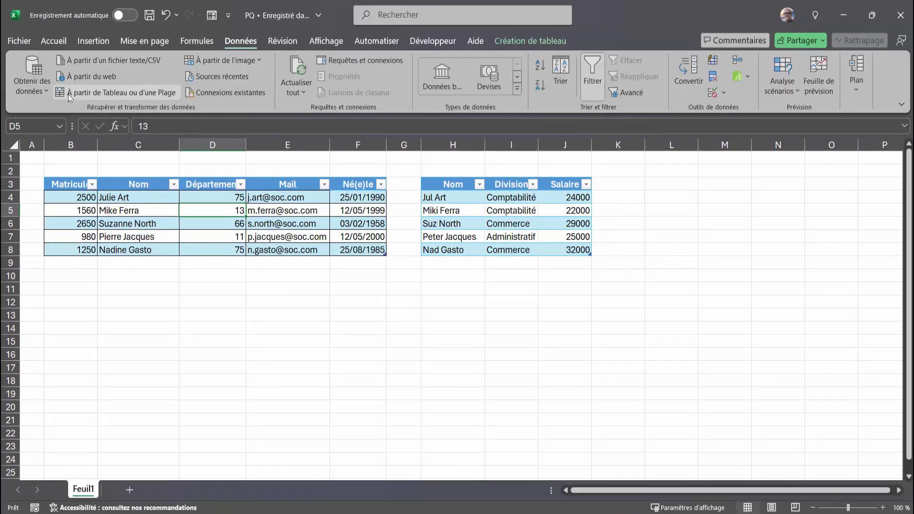
left_click(127, 95)
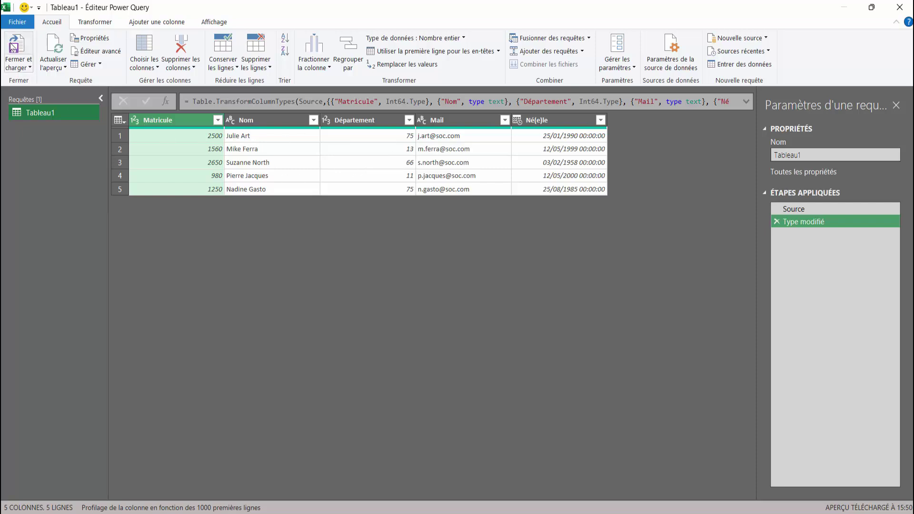
left_click(18, 67)
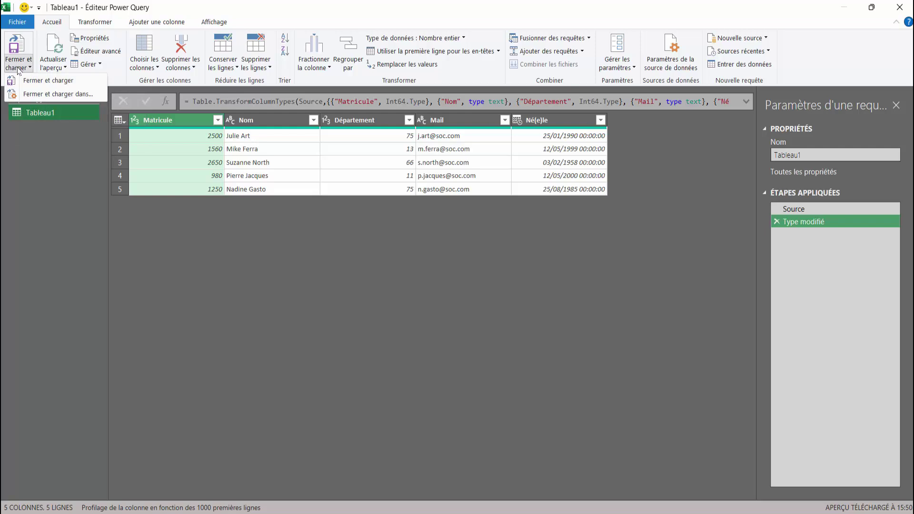
left_click(35, 84)
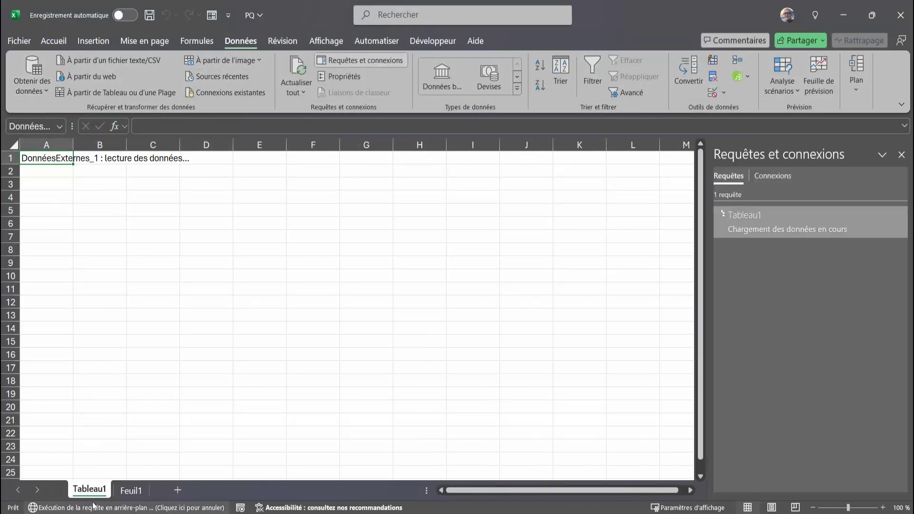
left_click(104, 196)
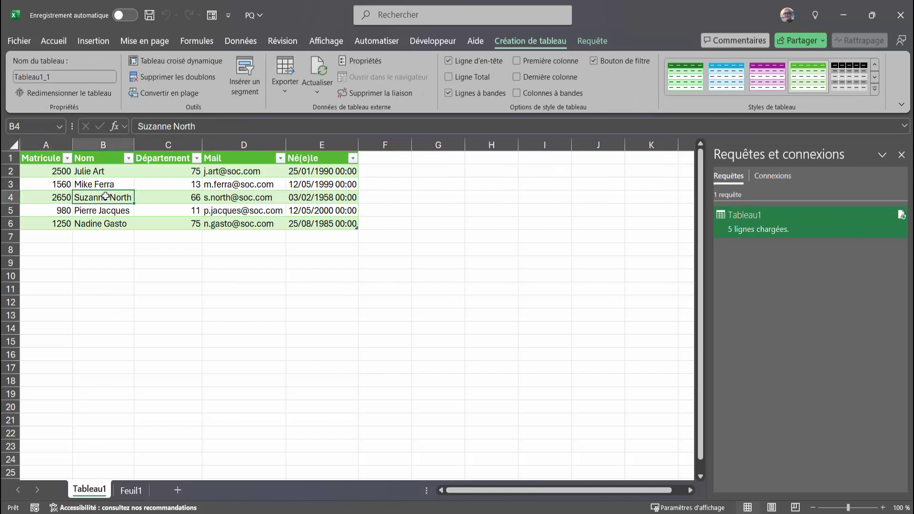
left_click(141, 494)
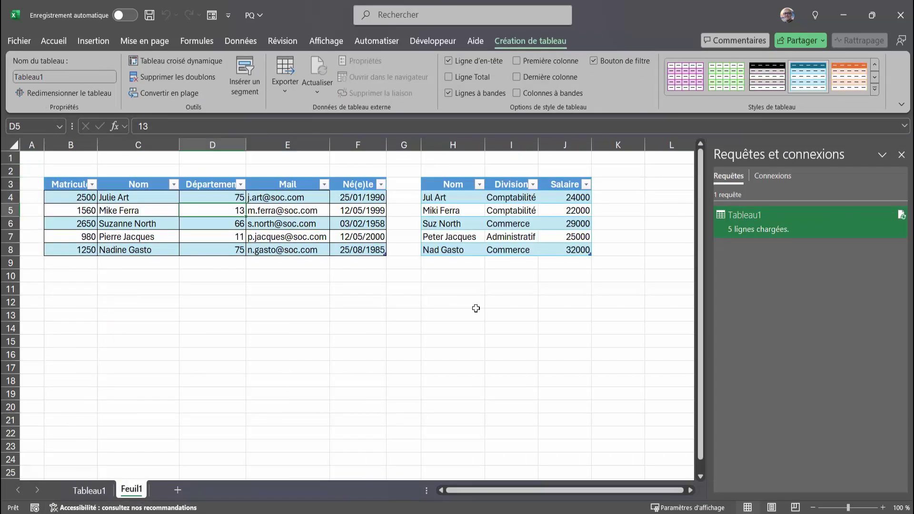
left_click(505, 224)
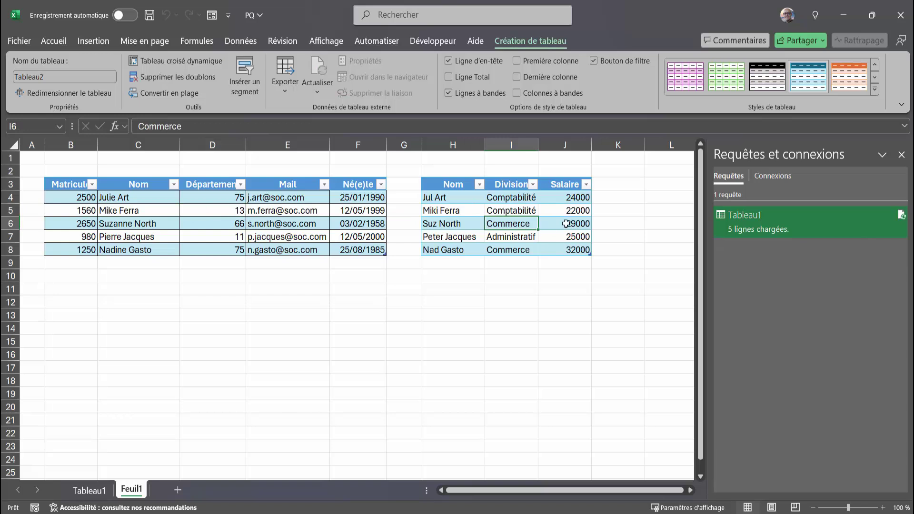
left_click(235, 42)
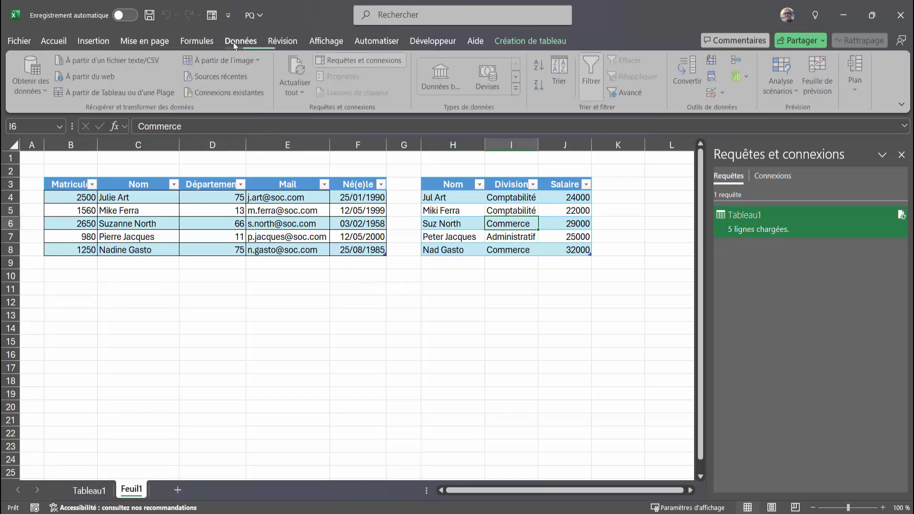
left_click(125, 93)
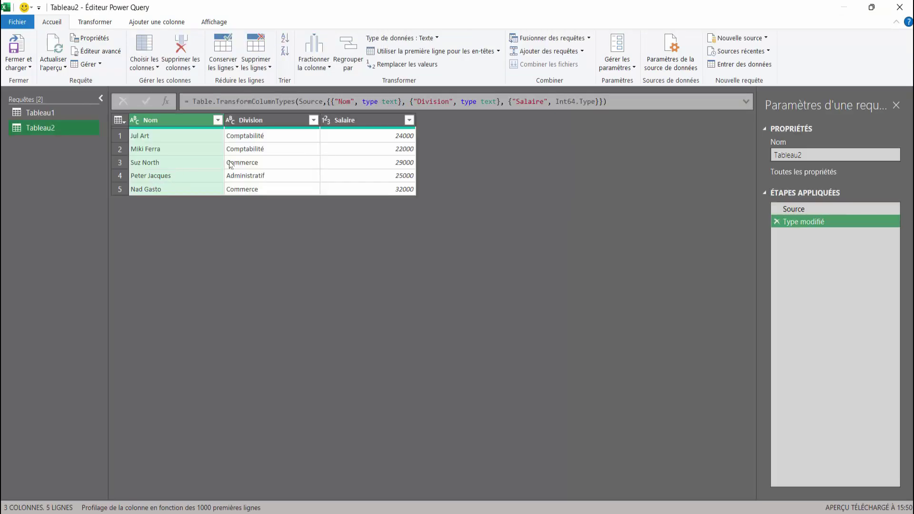
left_click(42, 112)
left_click(49, 127)
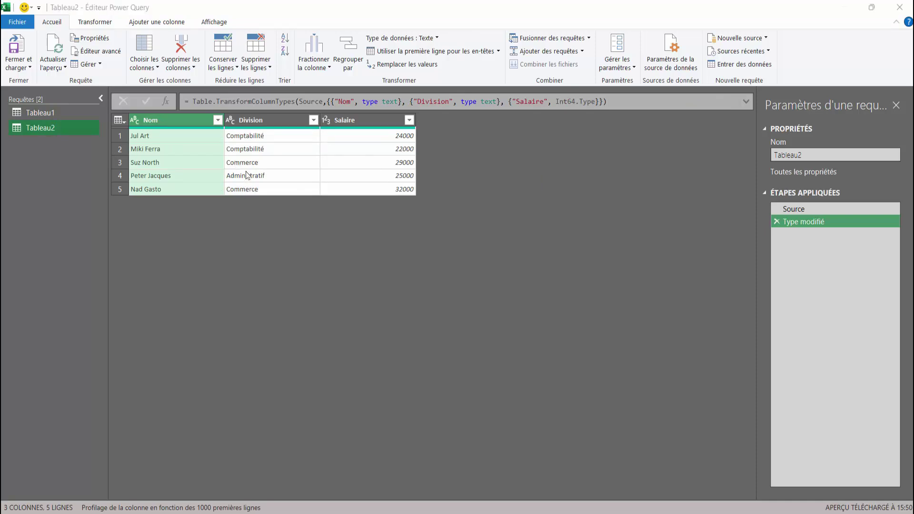
left_click(247, 175)
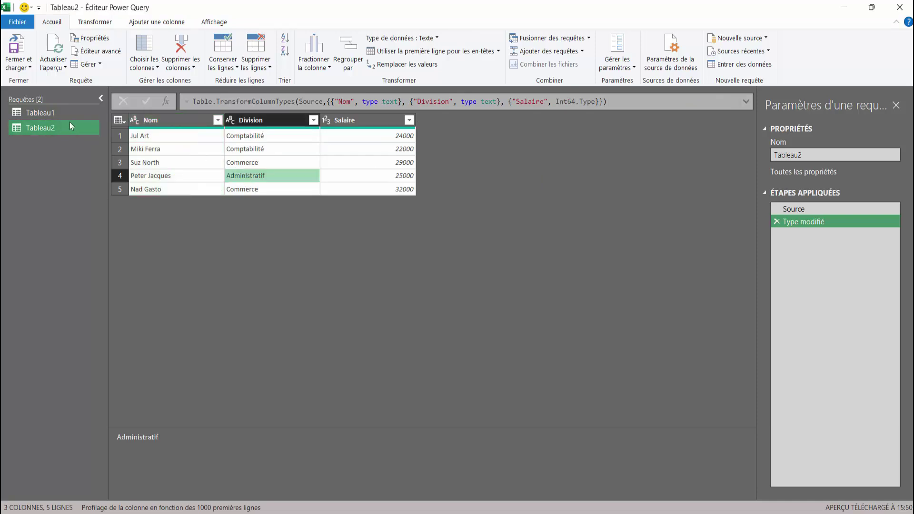
left_click(42, 112)
left_click(45, 131)
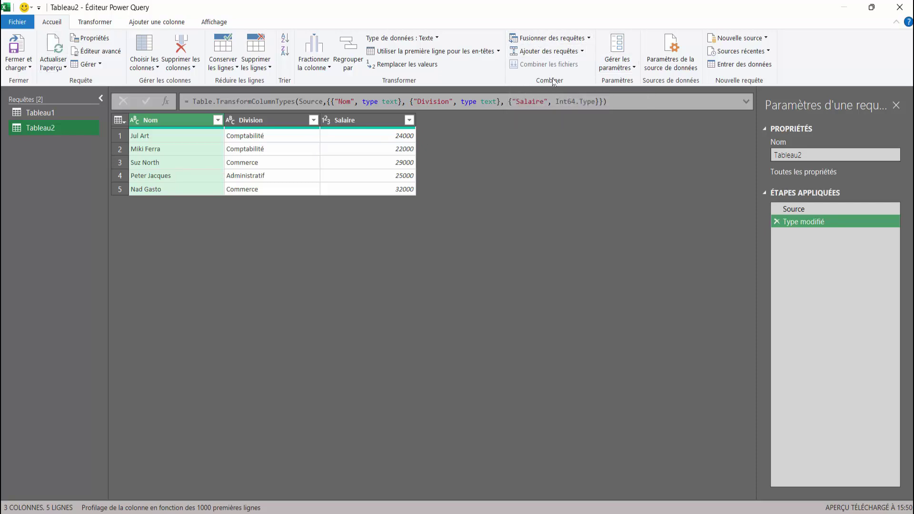
- Merge Tableau2 with Tableau1, matching on the Nom column in both tables
left_click(544, 42)
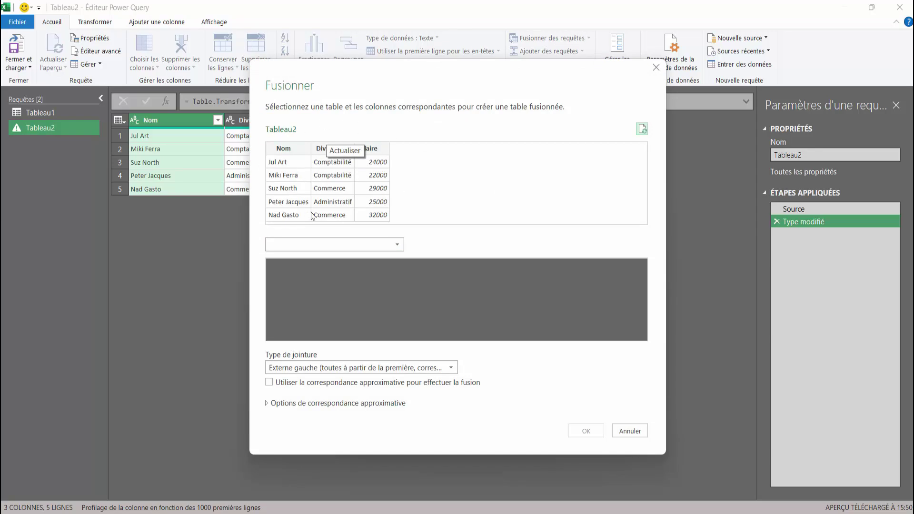
left_click(358, 248)
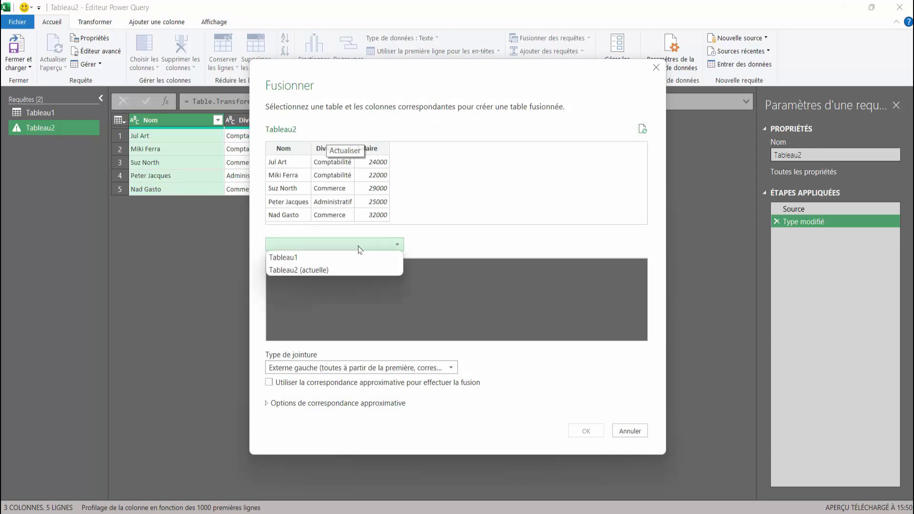
left_click(300, 258)
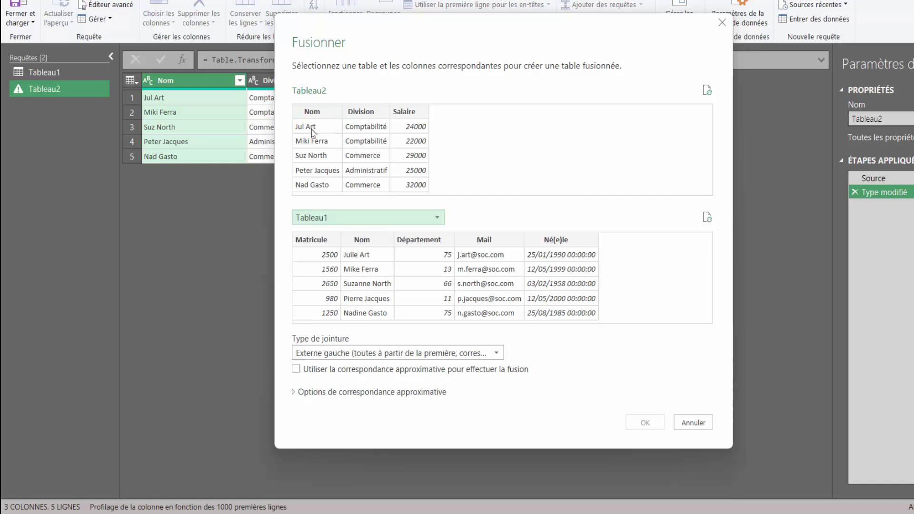
left_click(313, 113)
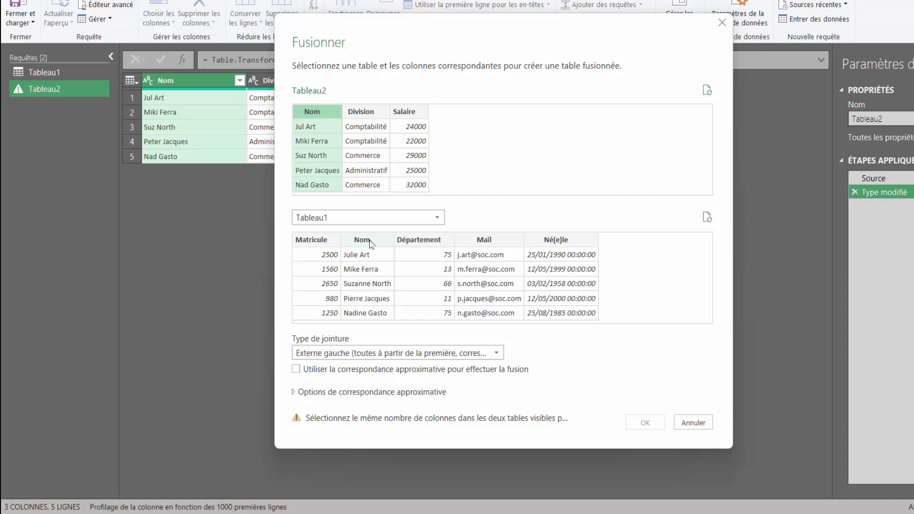
left_click(371, 243)
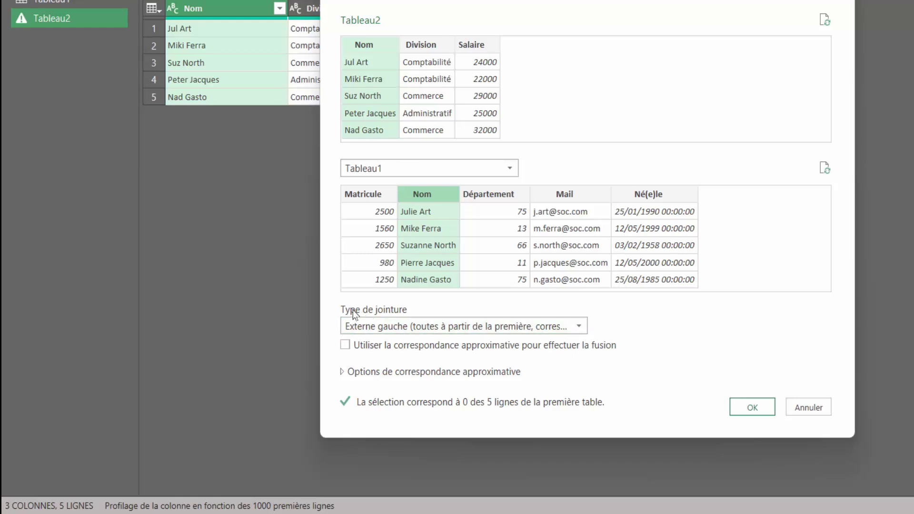
- Set the join type to Externe entière to keep all rows from both tables
left_click(580, 328)
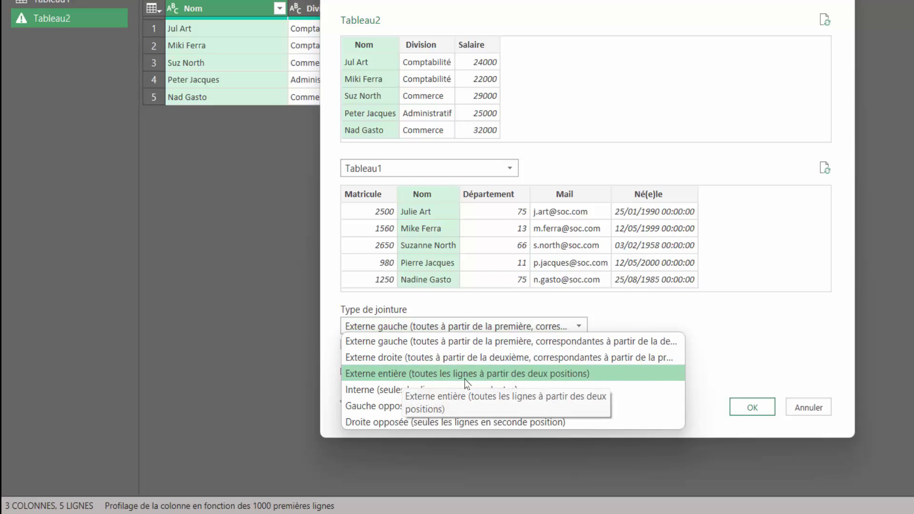
left_click(517, 374)
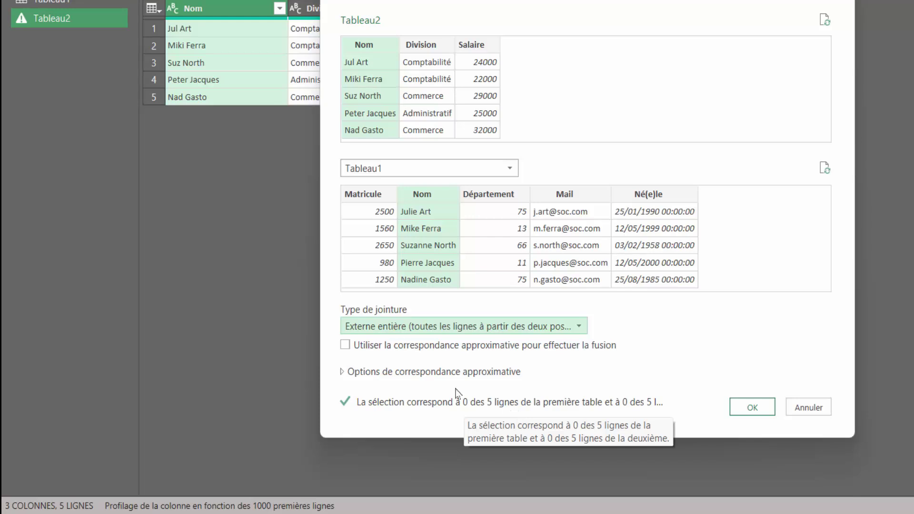
- Enable approximate matching for the merge, raising matches to 1 of 5 rows
left_click(345, 345)
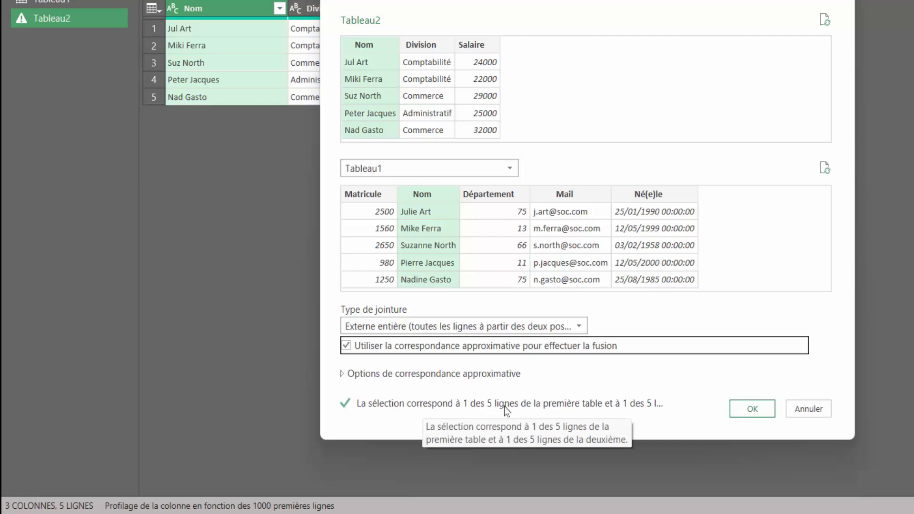
key("Tab")
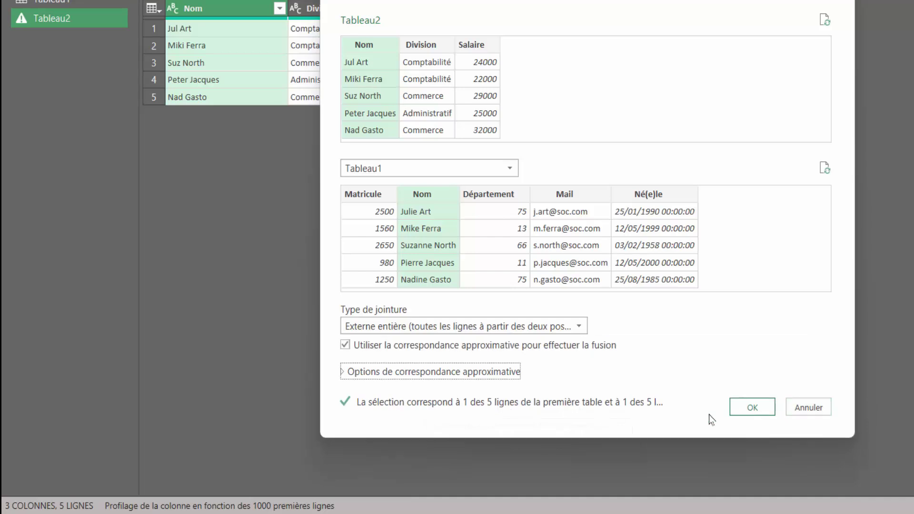
- Set the fuzzy matching similarity threshold to 0.5 and confirm the merge
left_click(368, 374)
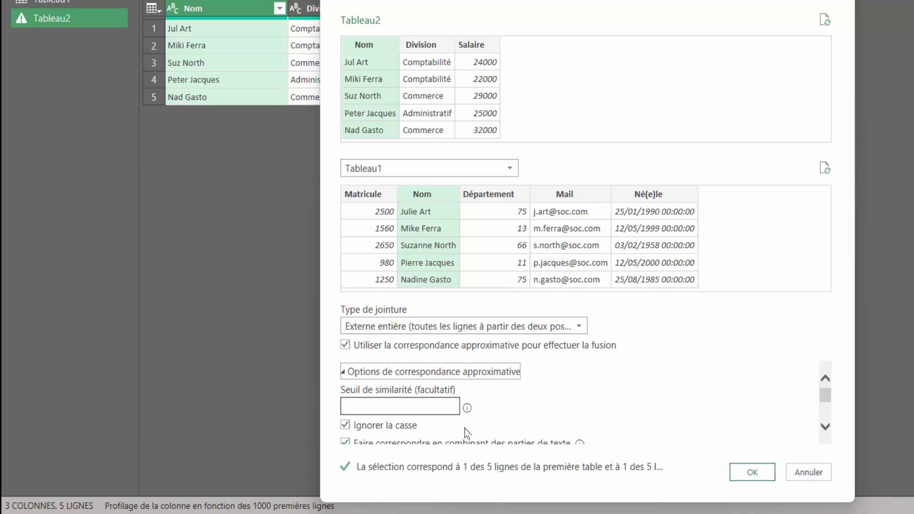
mouse_move(467, 407)
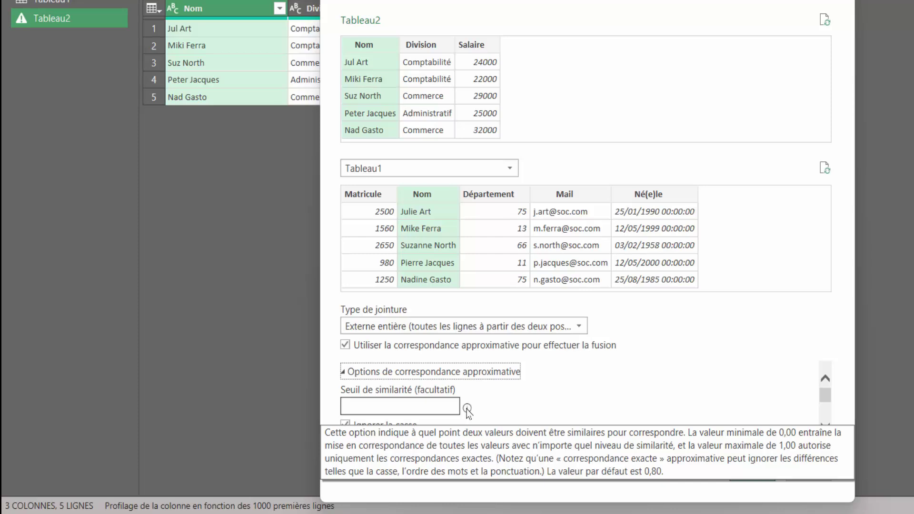
left_click(408, 406)
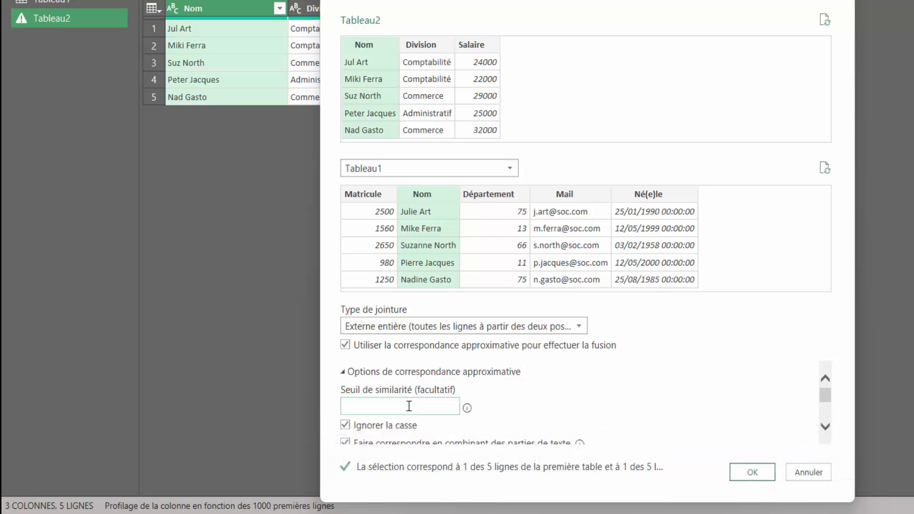
type("0.5")
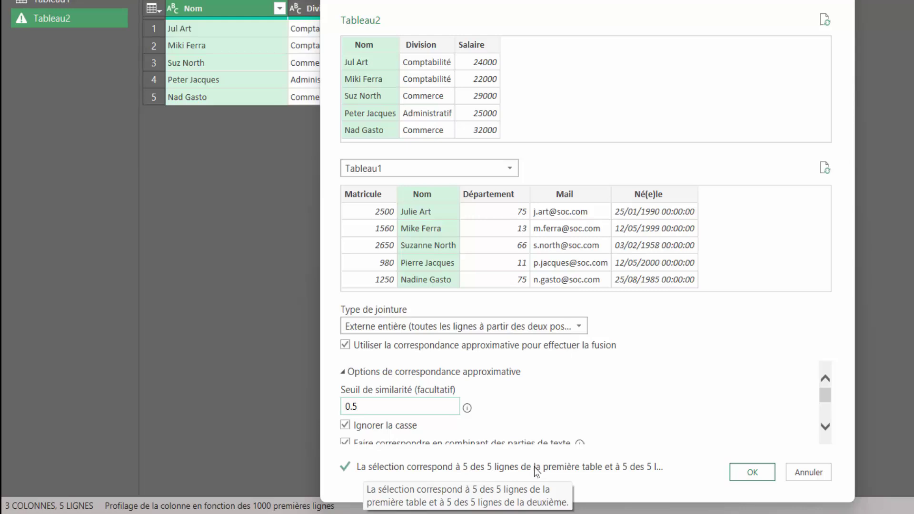
left_click(754, 472)
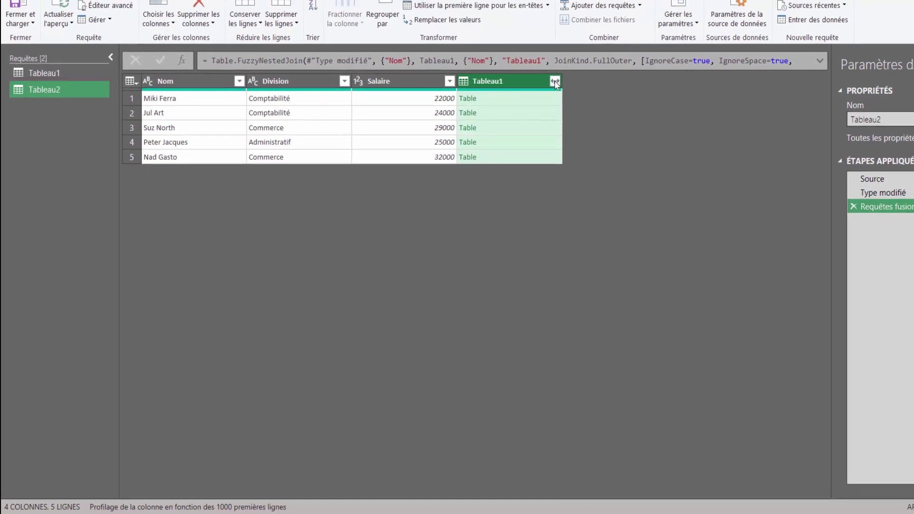
left_click(537, 95)
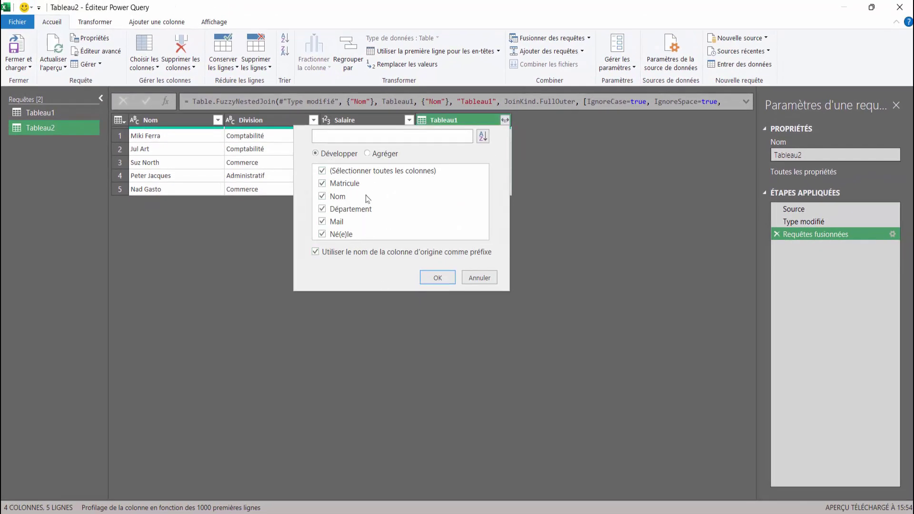
left_click(436, 278)
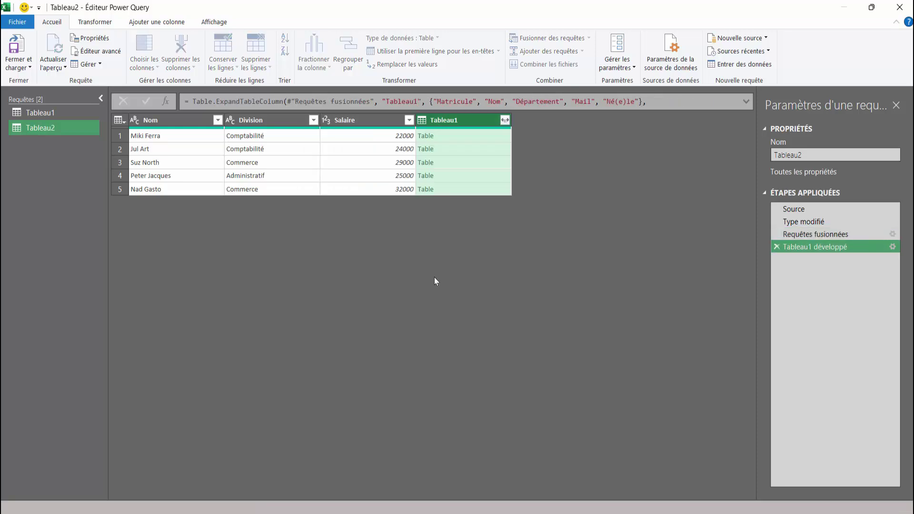
left_click(147, 136)
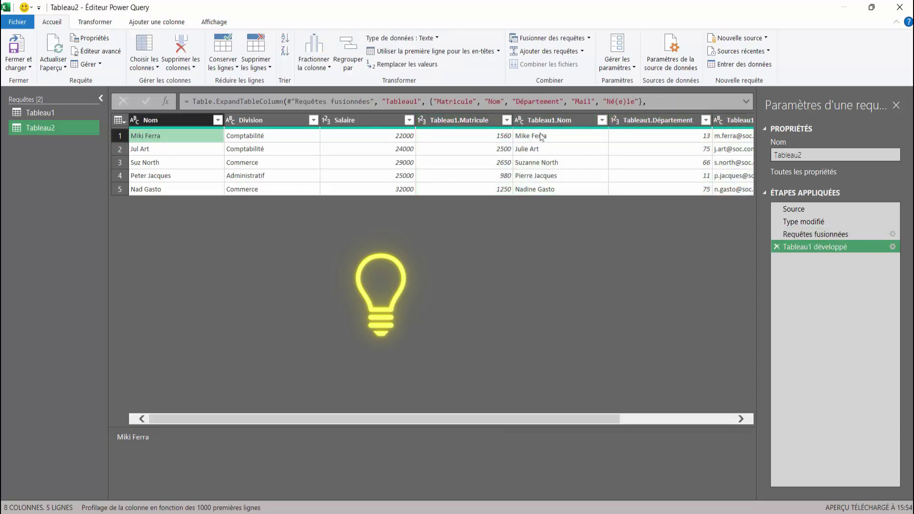
left_click(542, 137)
left_click(144, 149)
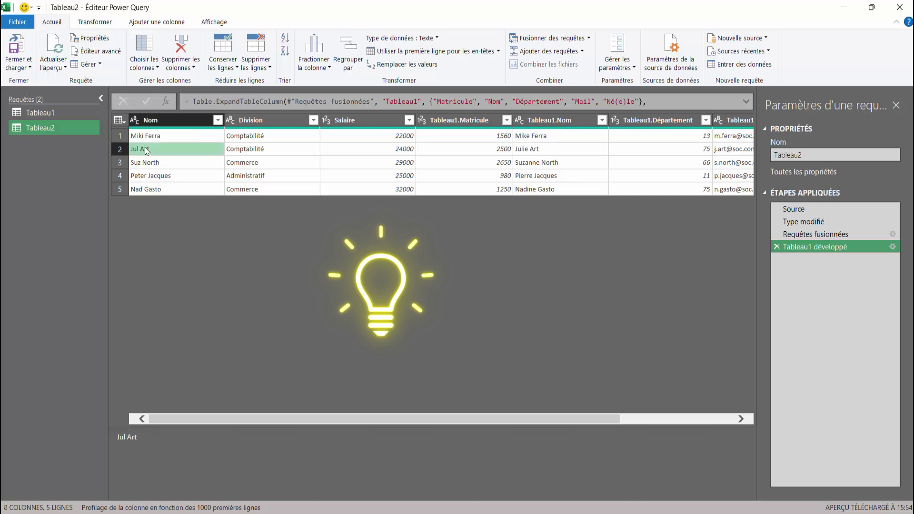
left_click(556, 149)
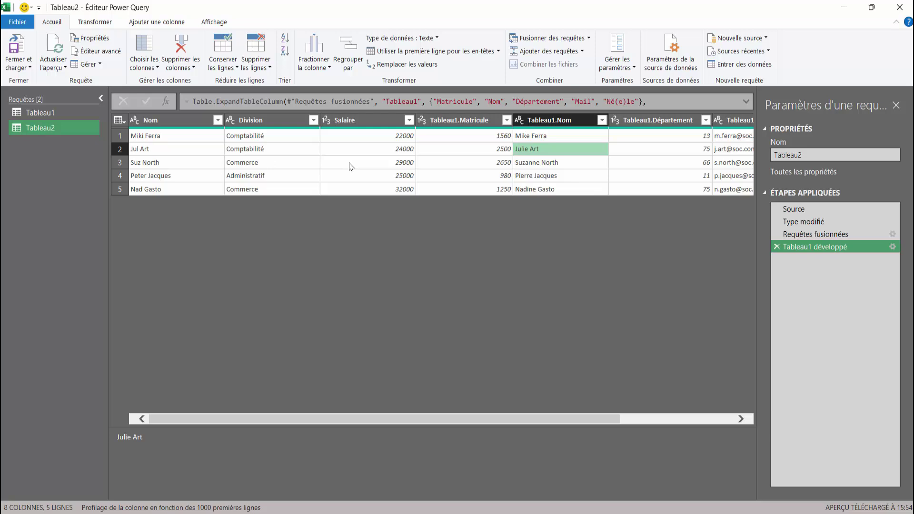
left_click(564, 120)
- Move the Tableau1.Nom column to sit directly after Nom, before Division
left_click_drag(564, 120, 271, 118)
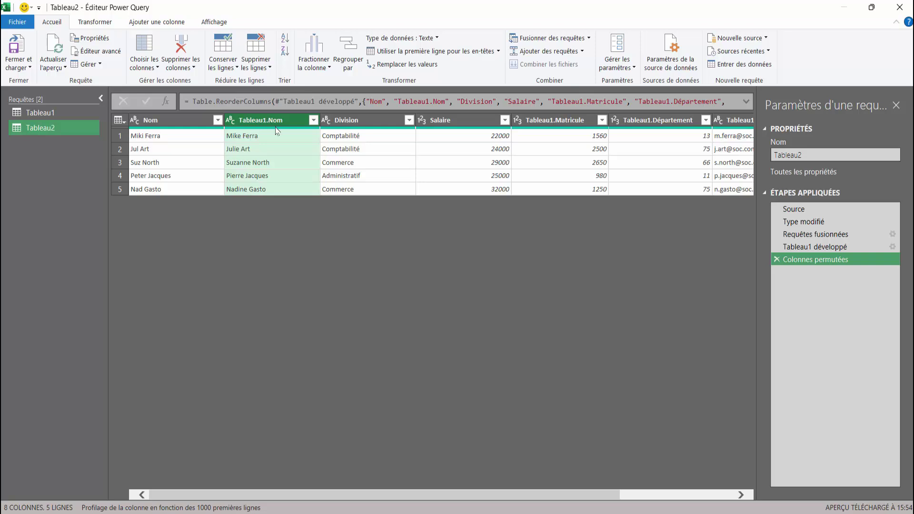
left_click(179, 120)
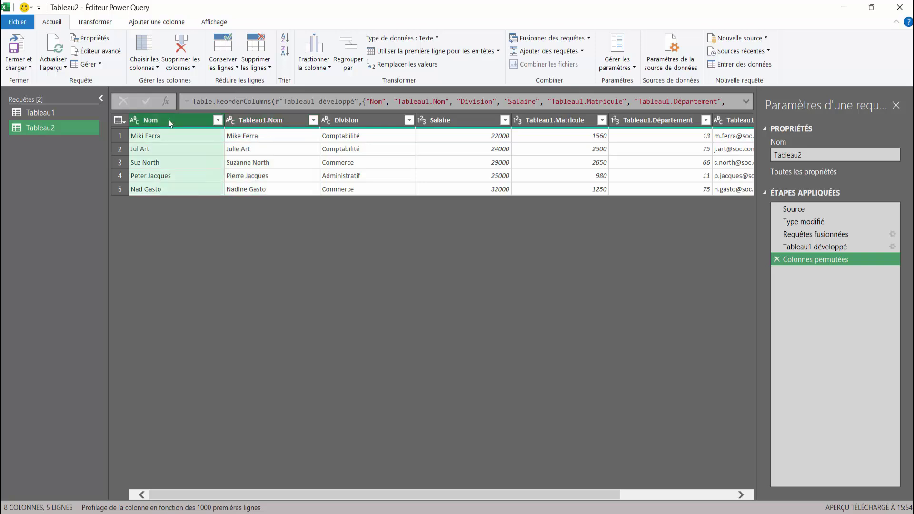
left_click(275, 117)
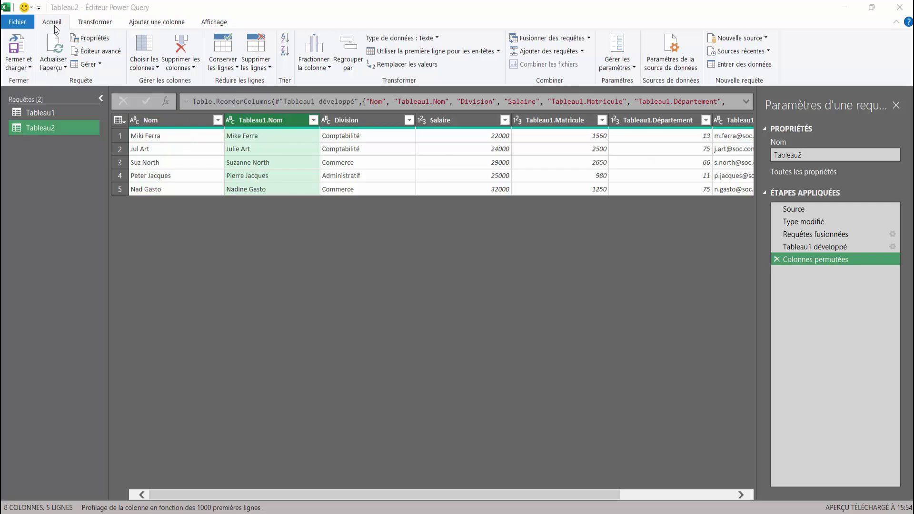
- Split Tableau1.Nom at the space delimiter into Tableau1.Nom.1 and Tableau1.Nom.2
left_click(96, 23)
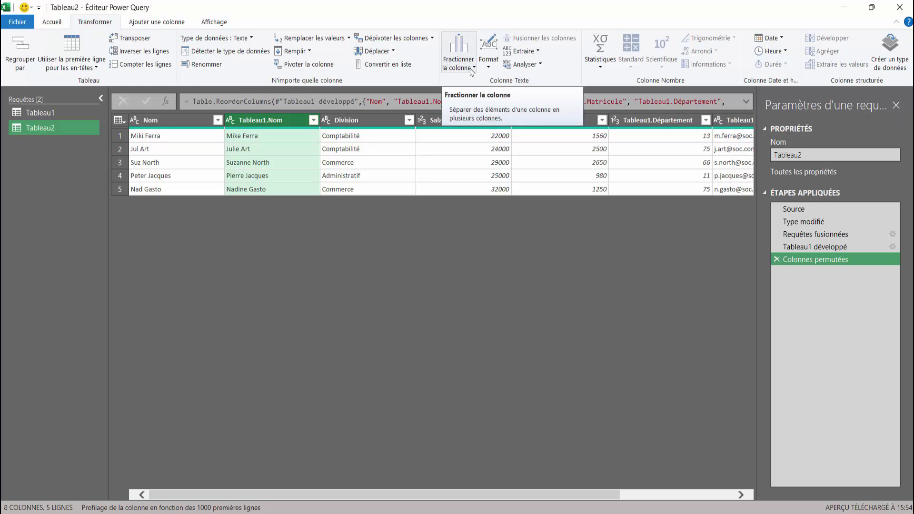
left_click(471, 70)
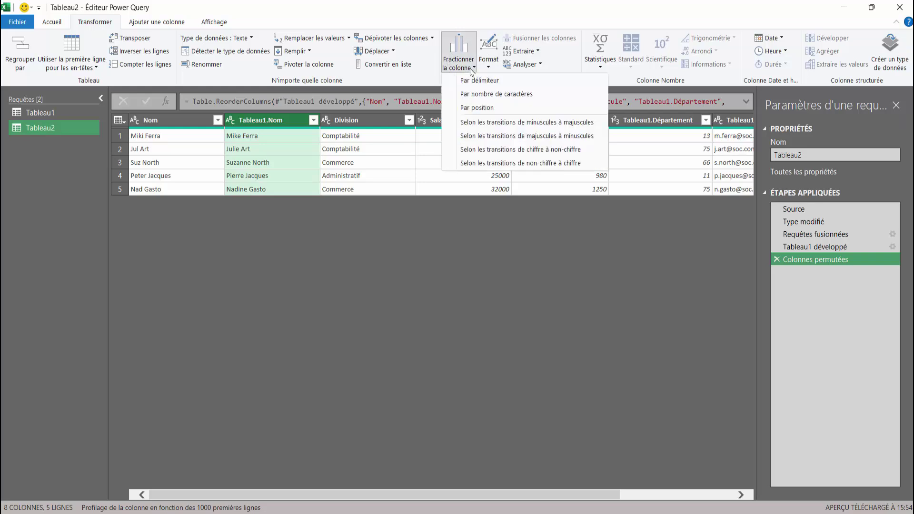
left_click(479, 80)
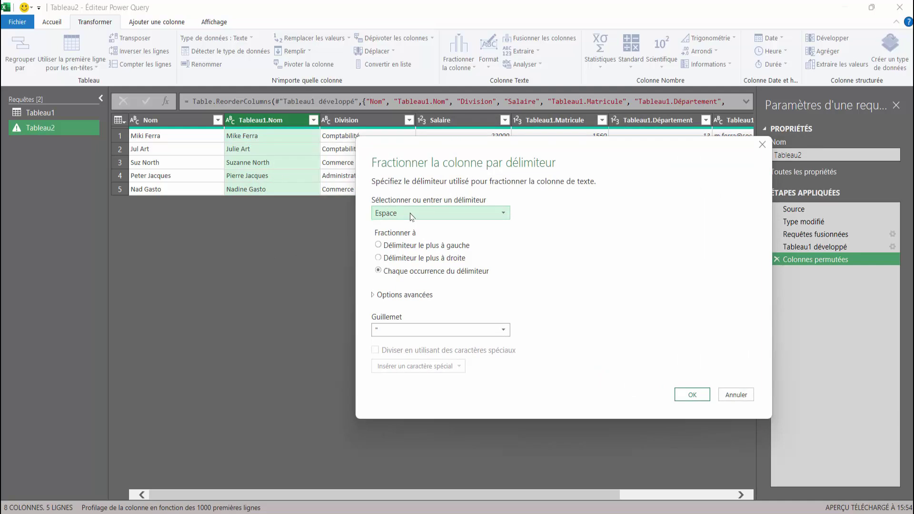
left_click(689, 395)
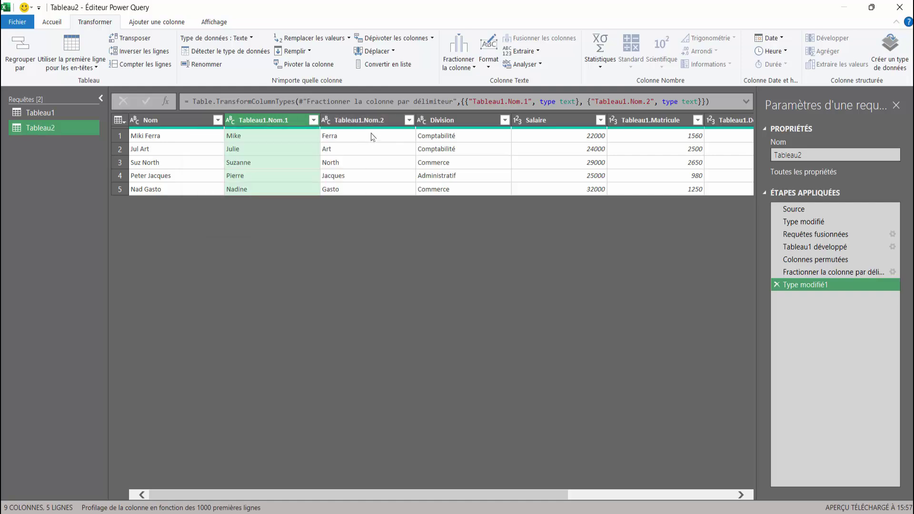
- Rename Tableau1.Nom.1 to Prénom; renaming Tableau1.Nom.2 to Nom fails on a name conflict
double_click(262, 119)
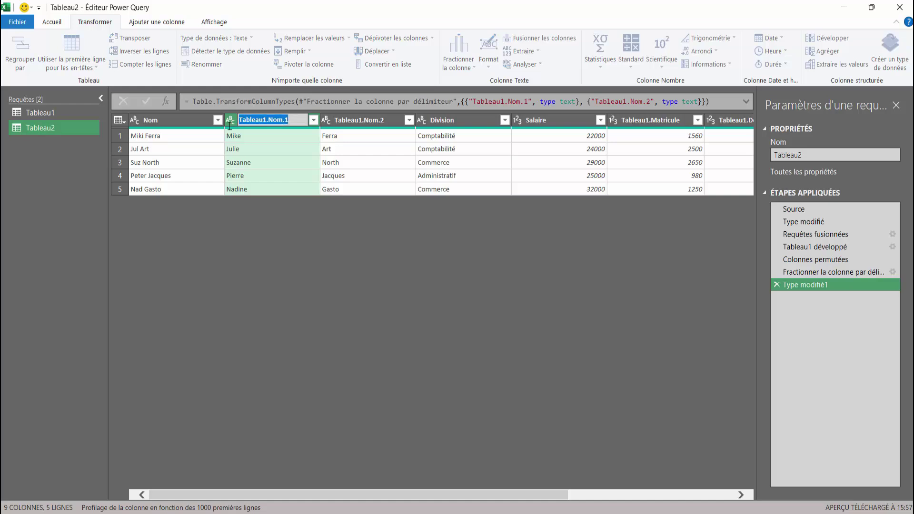
type("Prénom")
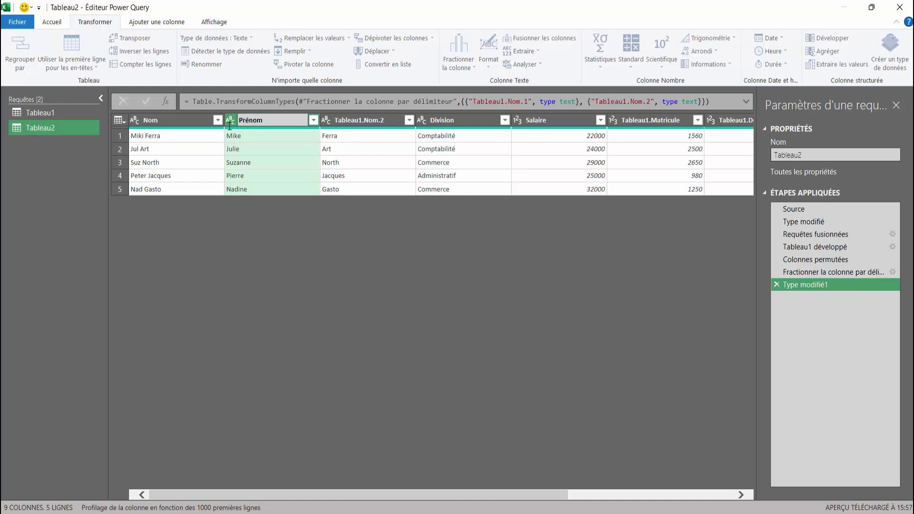
double_click(357, 119)
type("Nom")
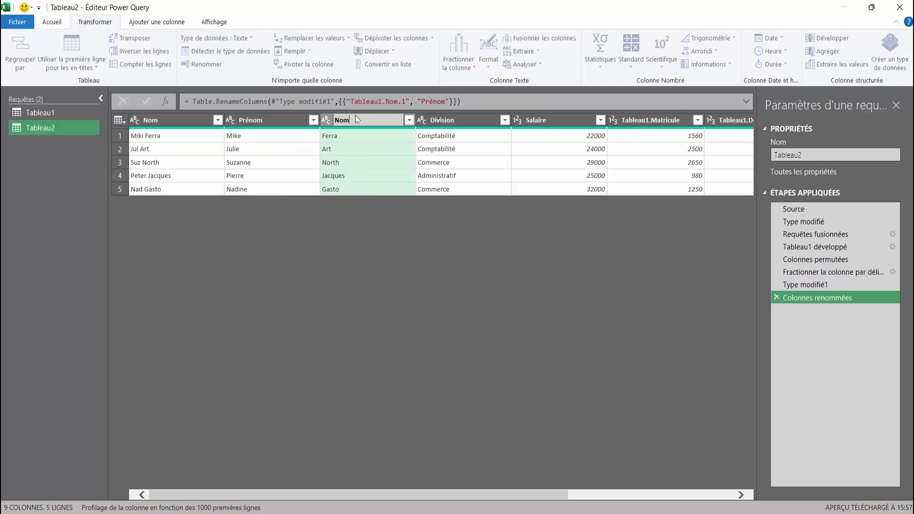
key("Return")
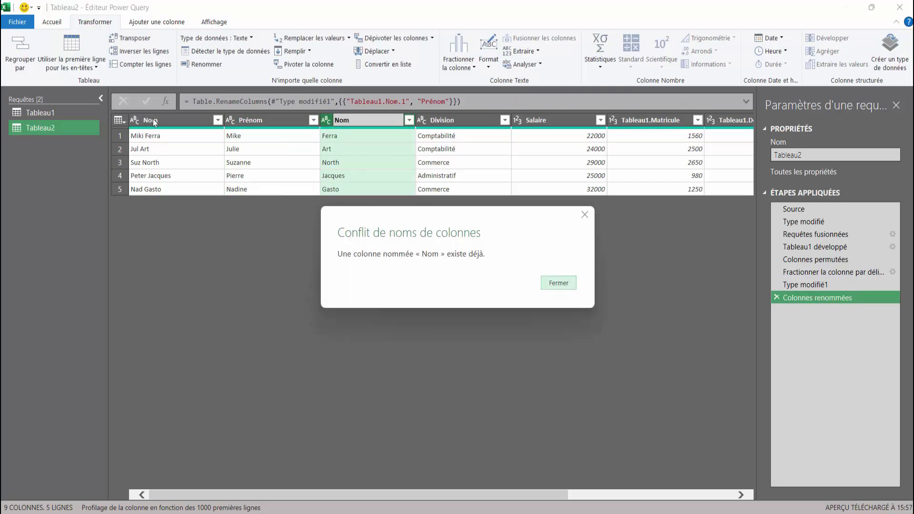
left_click(563, 284)
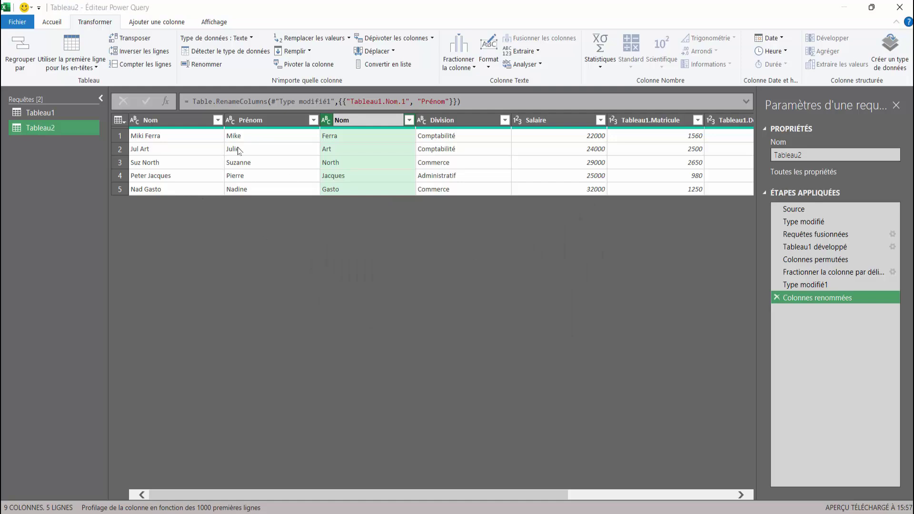
left_click(158, 120)
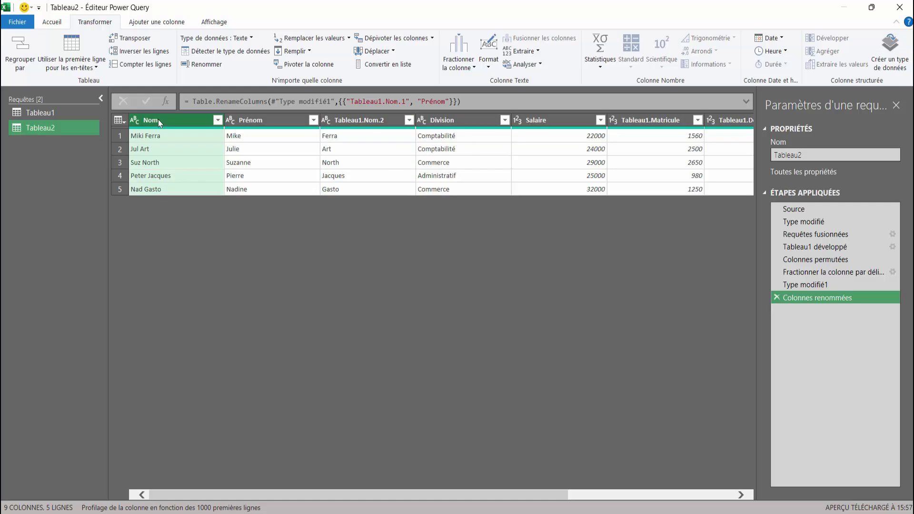
- Delete the original full-name Nom column and rename Tableau1.Nom.2 to Nom
right_click(158, 120)
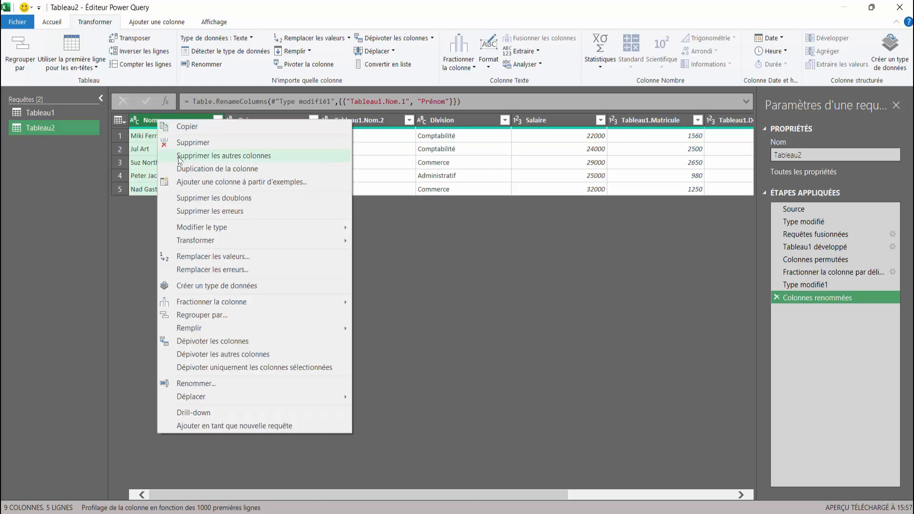
left_click(183, 145)
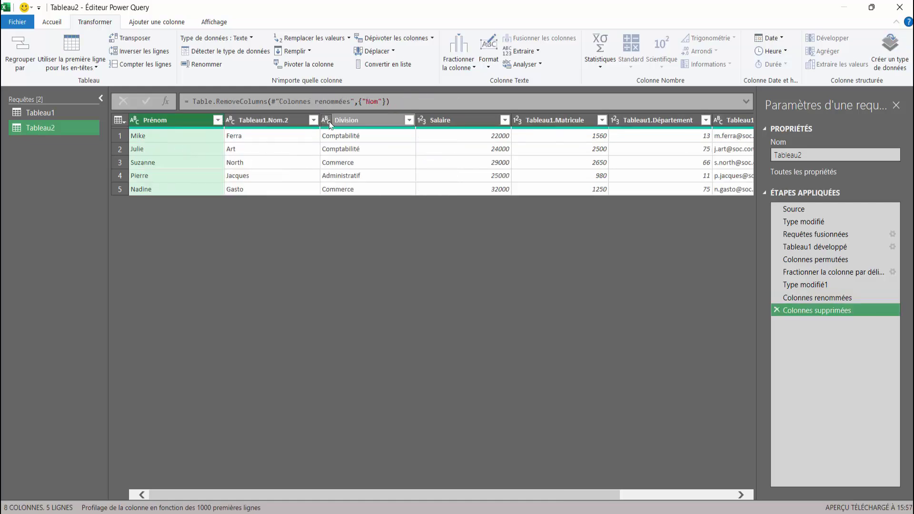
left_click(271, 120)
double_click(272, 121)
type("Nom")
key("Return")
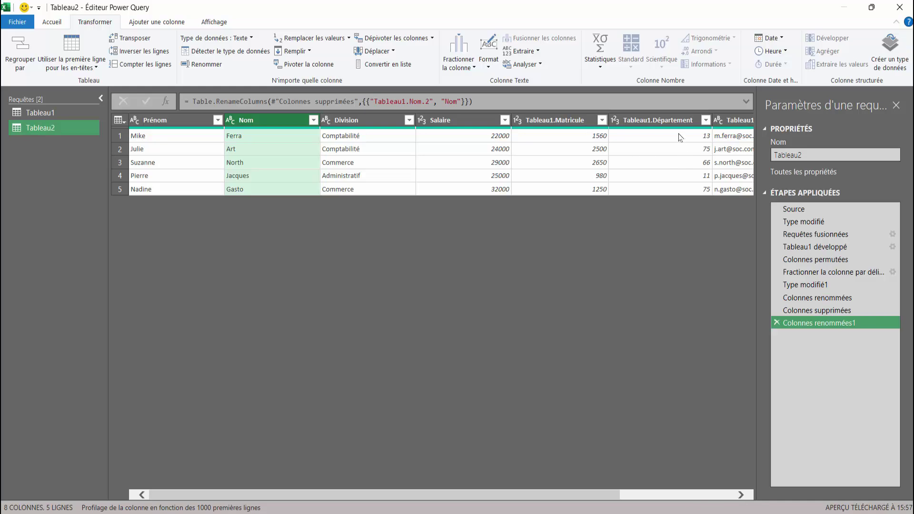
scroll(595, 410, "right", 3)
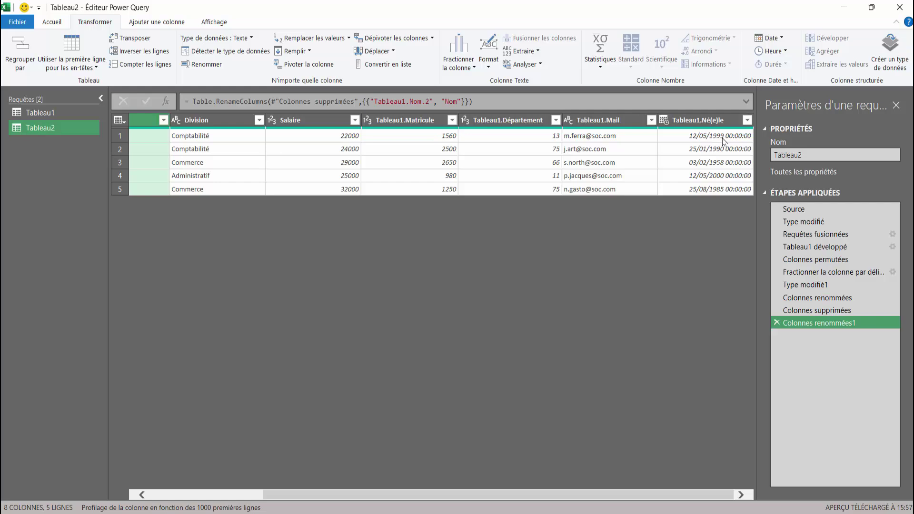
- Change the Tableau1.Né(e)le column's data type to Date so birth dates are date-only
left_click(747, 122)
key("Escape")
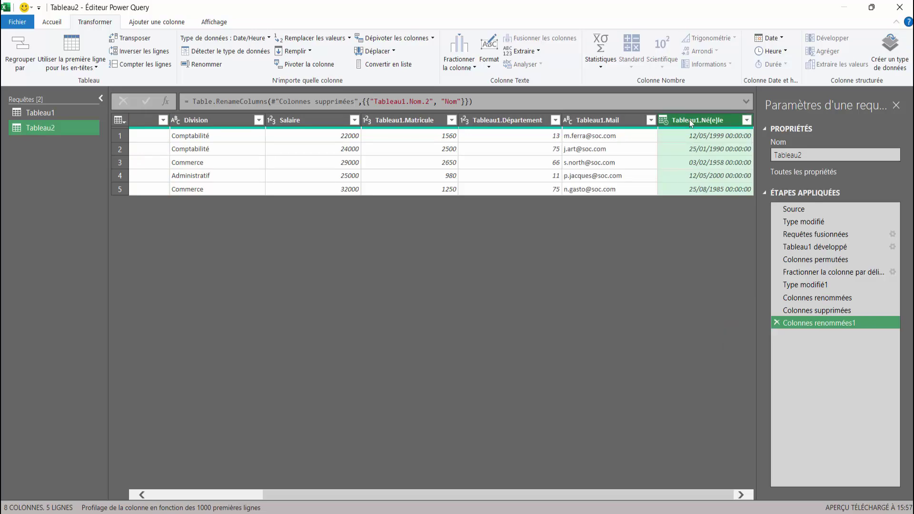
left_click(55, 23)
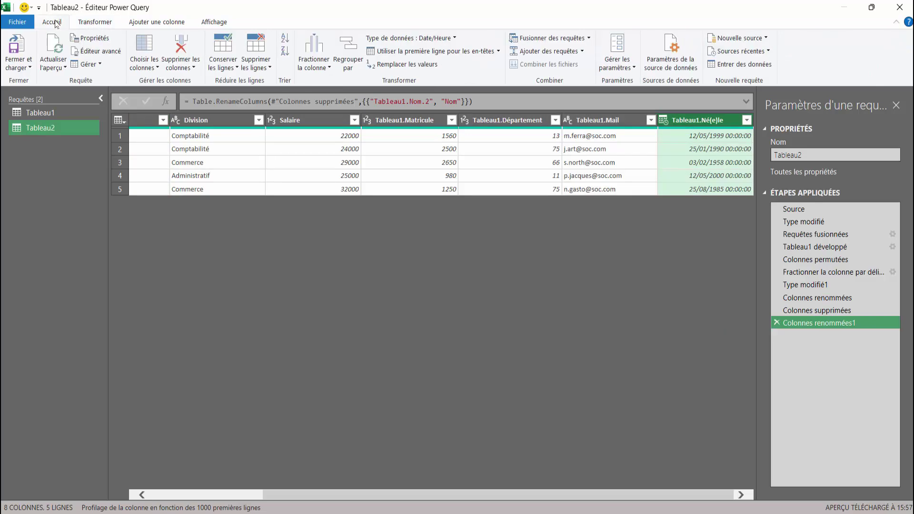
left_click(456, 38)
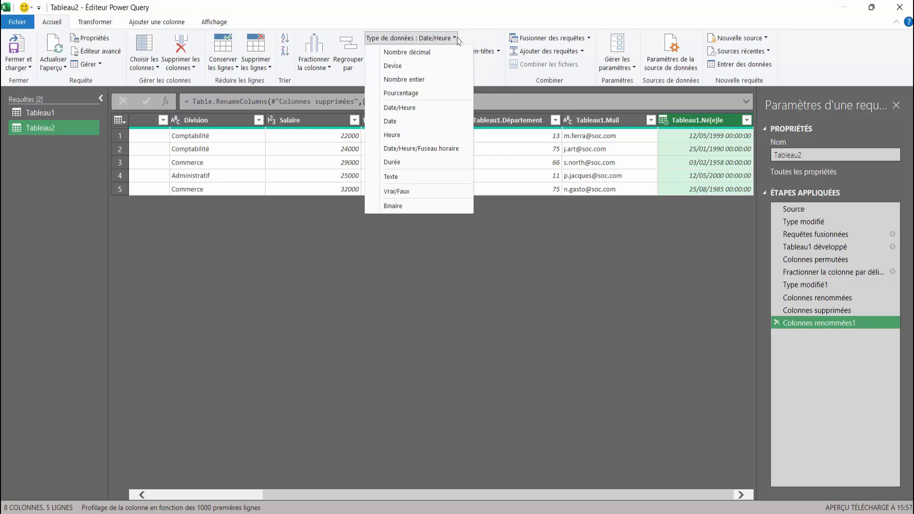
left_click(394, 123)
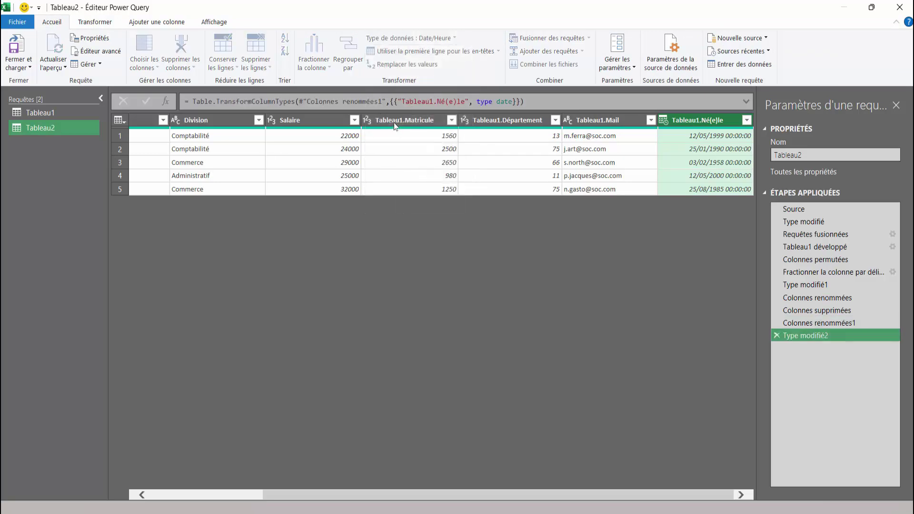
- Strip the 'Tableau1.' prefix to rename the columns Département, Mail and Né(e)le
left_click(488, 123)
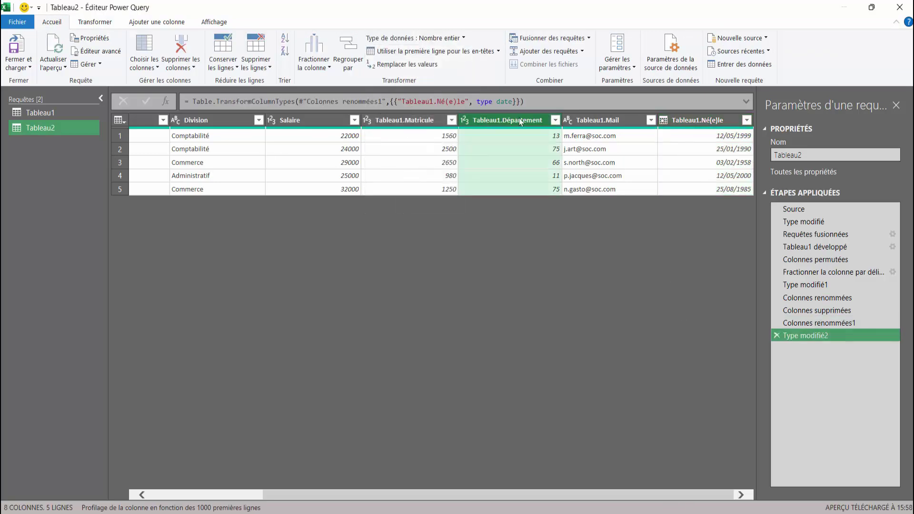
double_click(502, 123)
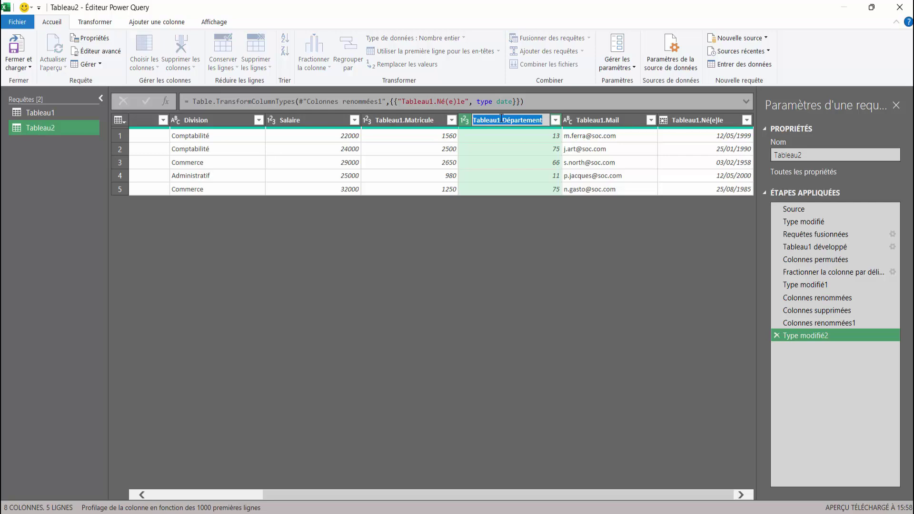
left_click(500, 122)
key("BackSpace")
key("BackSpace")
key("BackSpace")
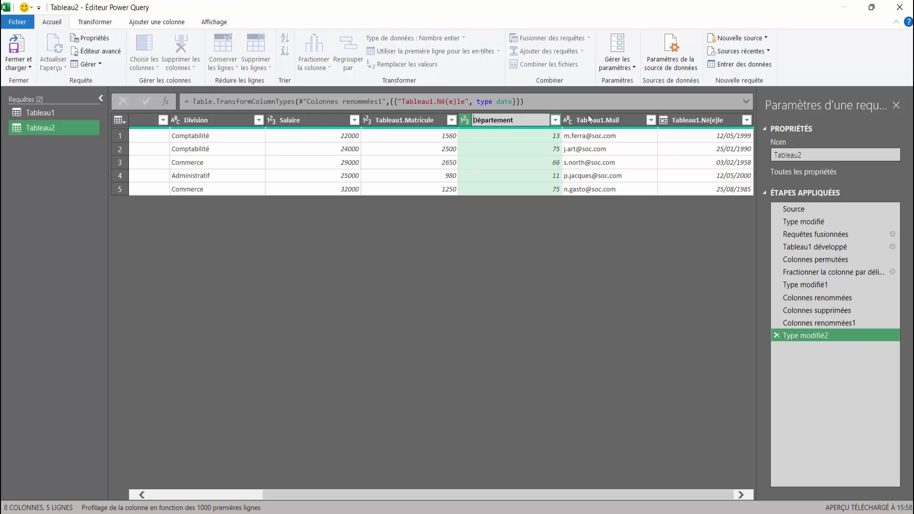
key("Return")
left_click(595, 123)
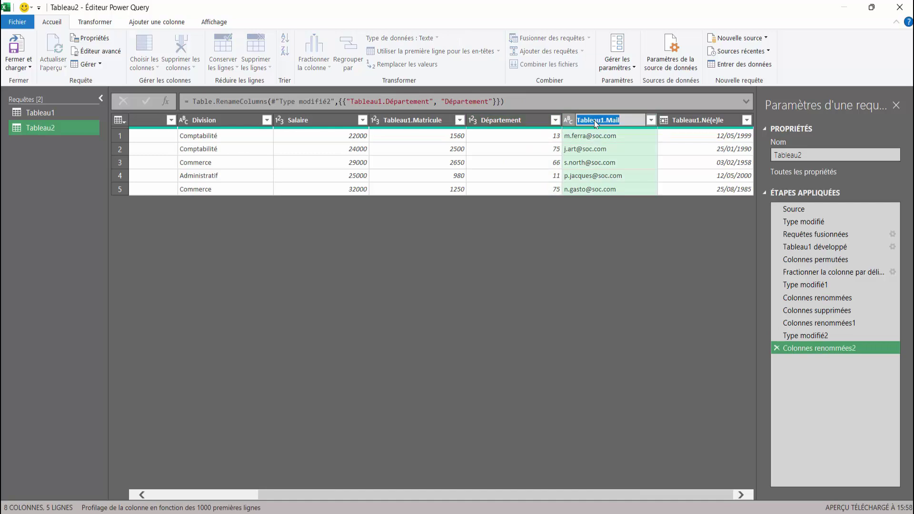
double_click(604, 120)
key("BackSpace")
key("BackSpace")
key("BackSpace")
key("BackSpace")
key("BackSpace")
key("BackSpace")
key("BackSpace")
key("BackSpace")
double_click(689, 119)
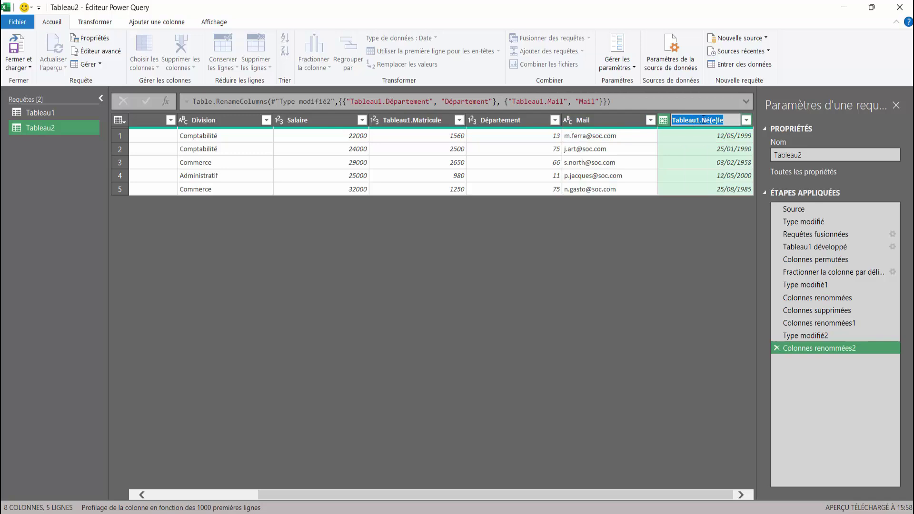
left_click(702, 119)
key("BackSpace")
key("BackSpace")
key("BackSpace")
key("BackSpace")
key("BackSpace")
key("BackSpace")
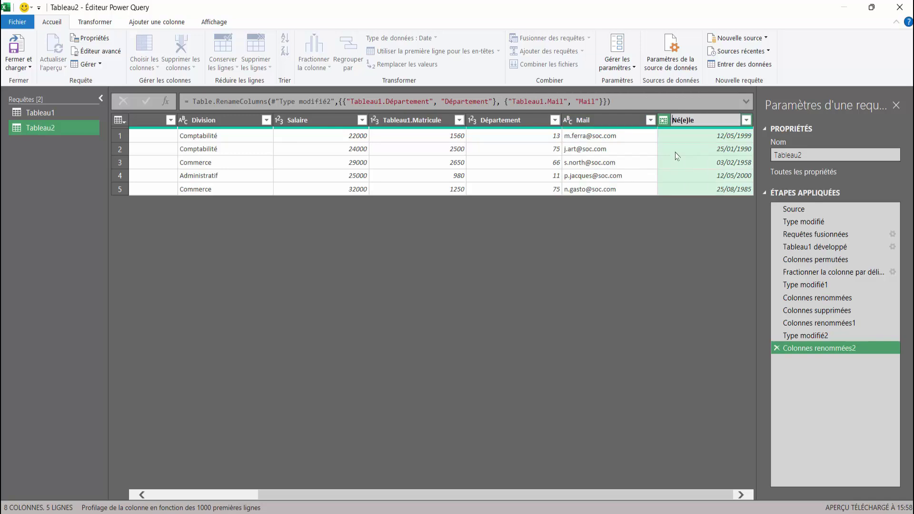
key("Return")
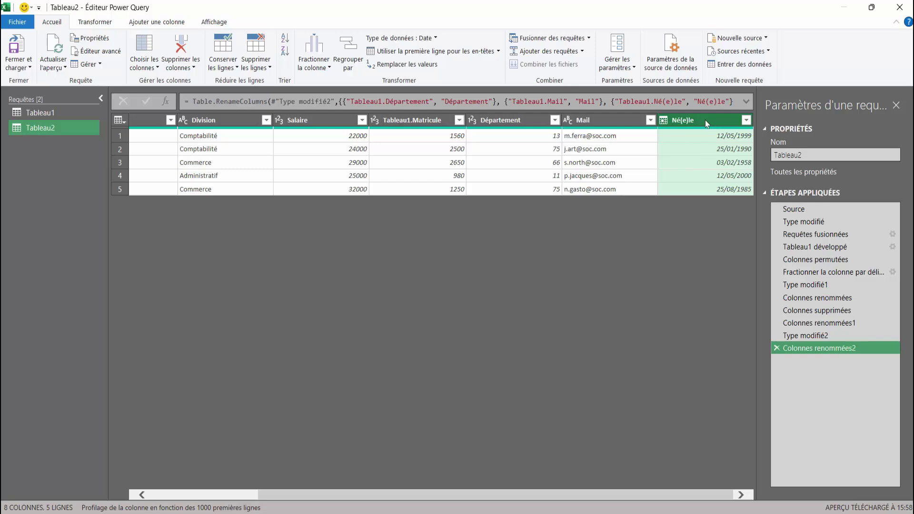
- Add an Âge column from Né(e)le via Date > Âge, giving durations like 9245 days
left_click(167, 25)
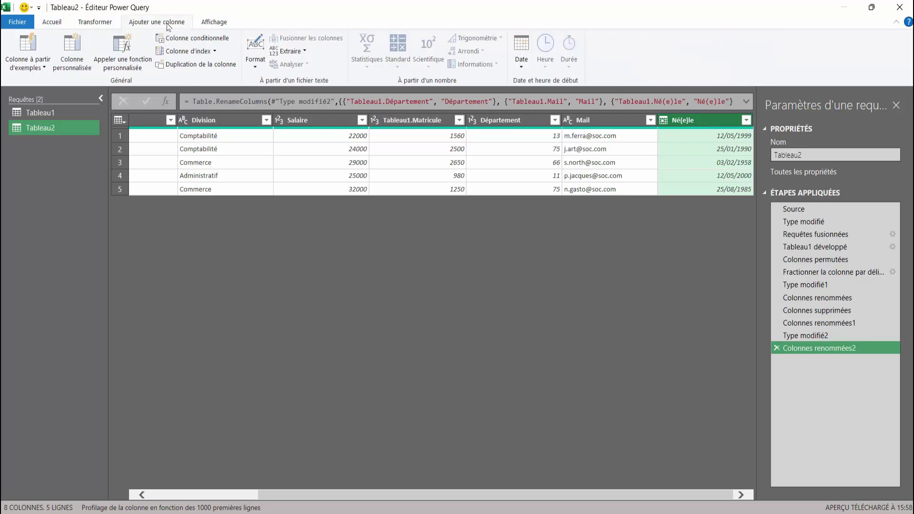
left_click(522, 67)
mouse_move(534, 81)
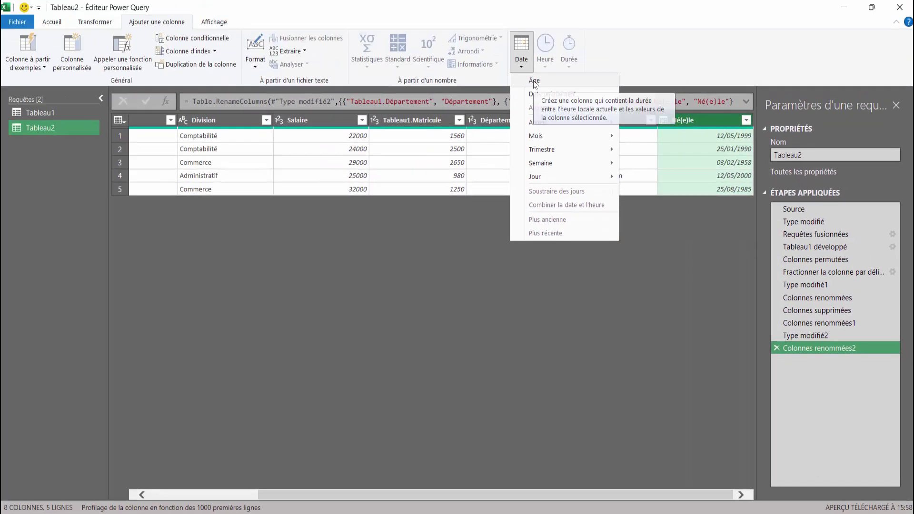
left_click(534, 81)
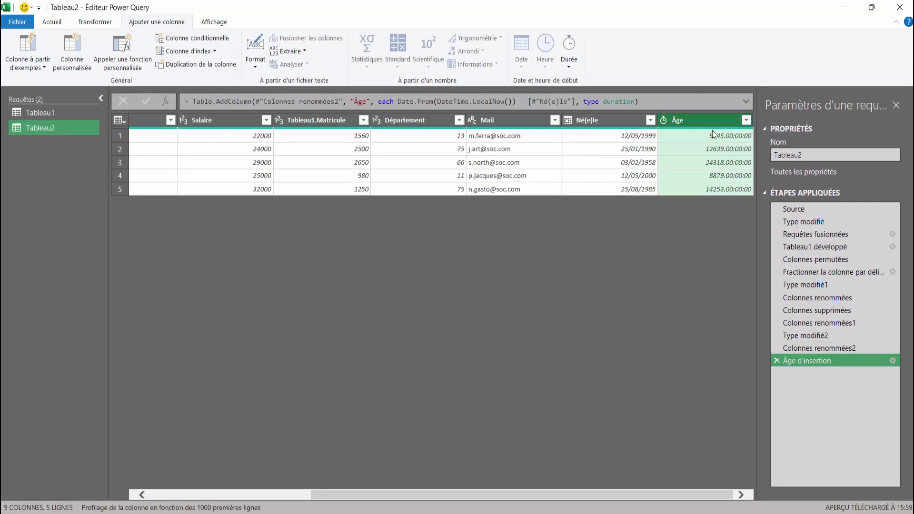
left_click(746, 121)
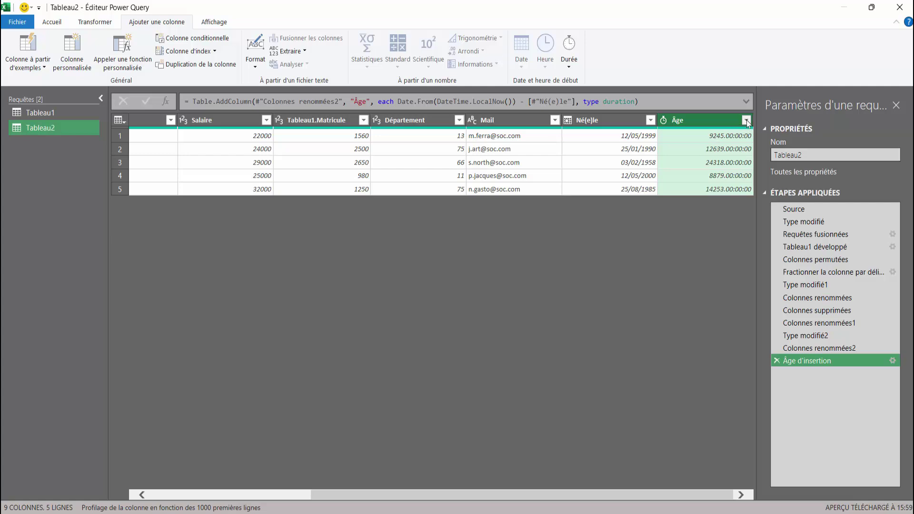
left_click(690, 119)
- Add a whole-number Total années column from Âge: 25, 35, 67, 24 and 39
left_click(569, 70)
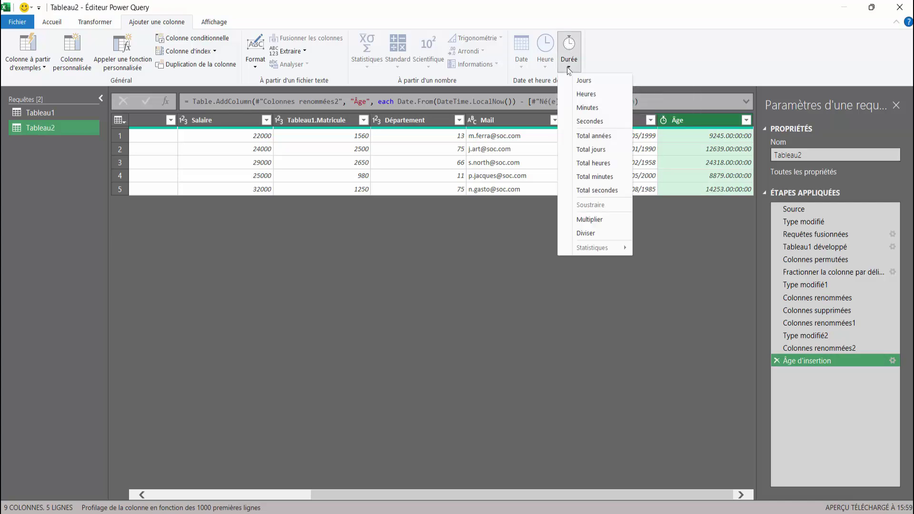
left_click(593, 136)
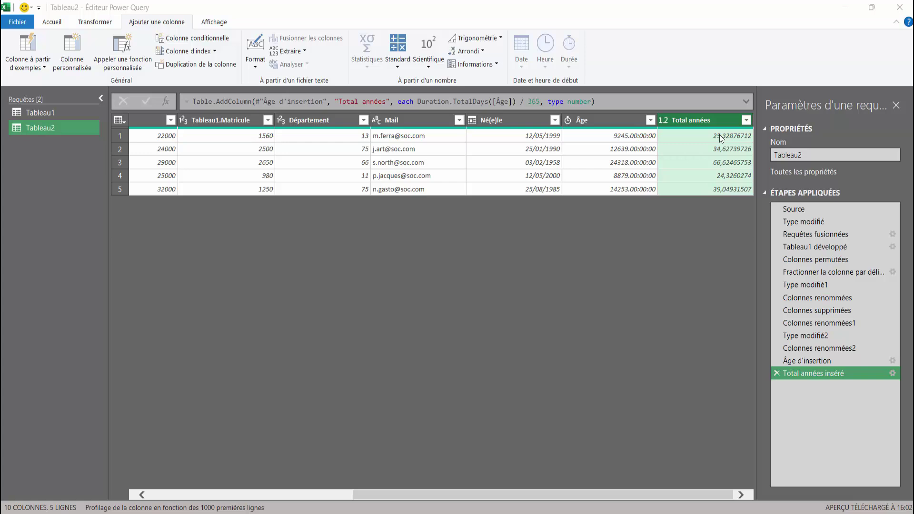
left_click(663, 120)
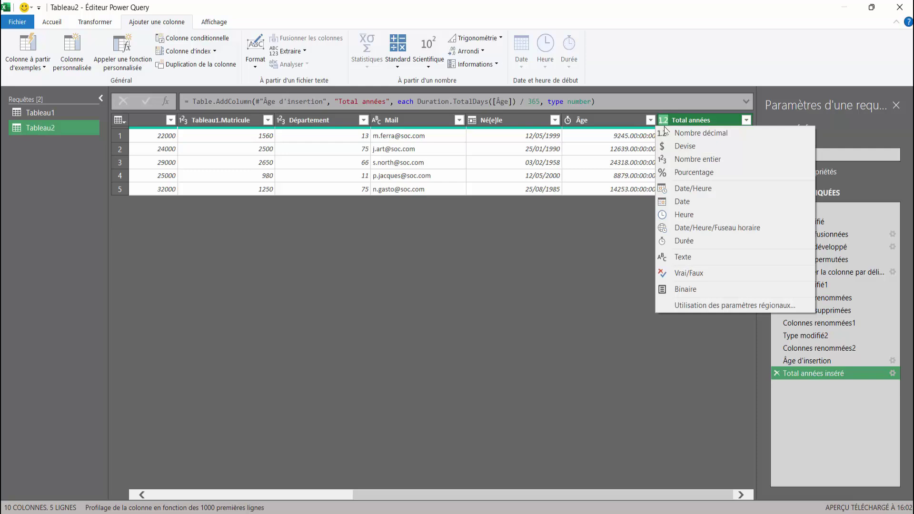
left_click(677, 159)
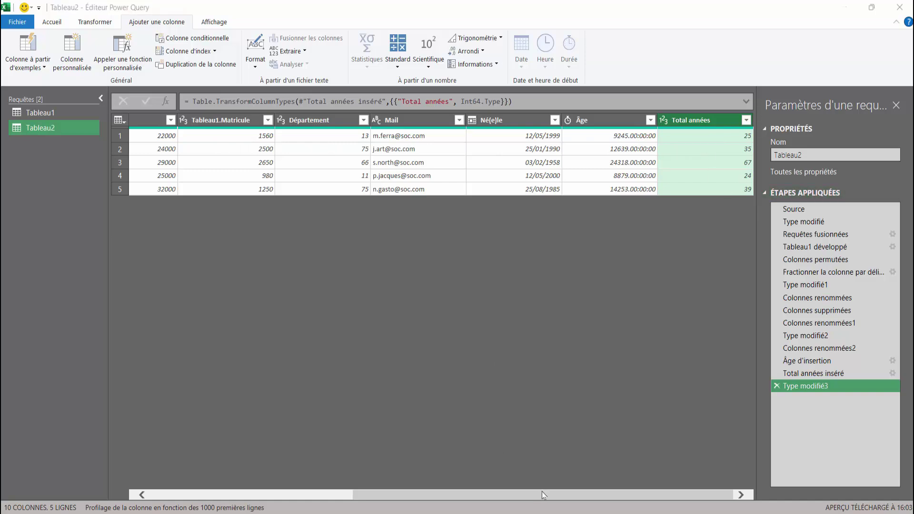
left_click_drag(544, 495, 257, 496)
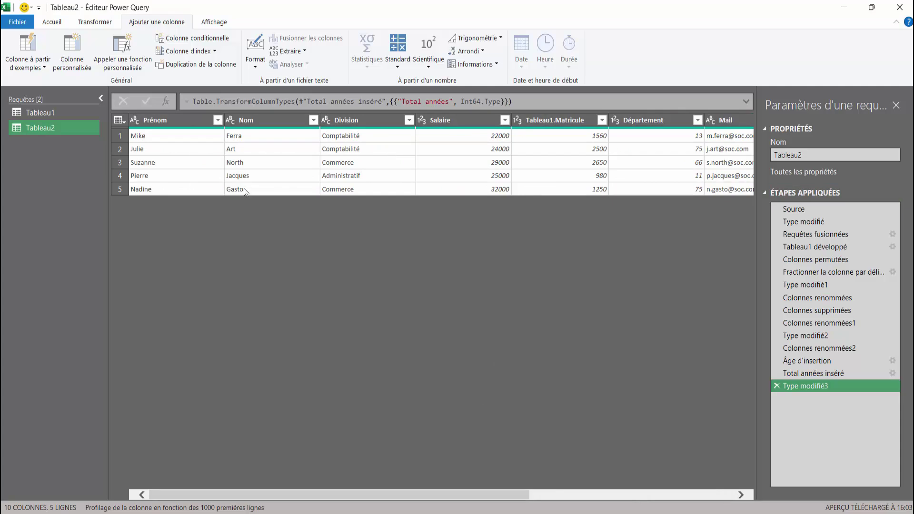
- Close and load the query onto a new Tableau2 sheet: five employees, ten columns
left_click(18, 23)
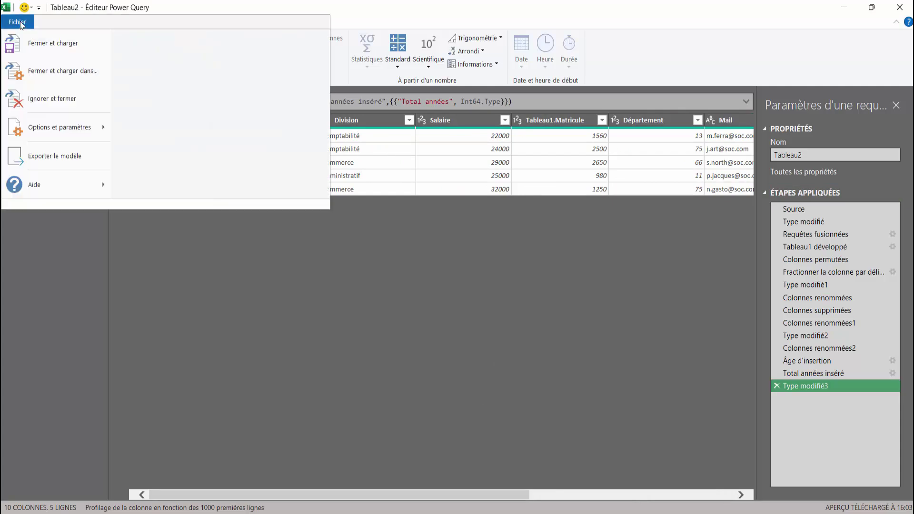
left_click(48, 47)
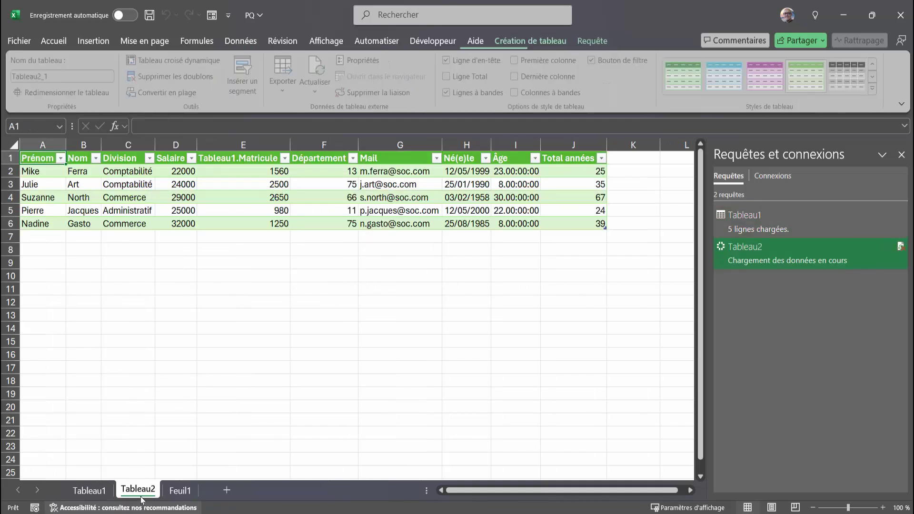
left_click(88, 200)
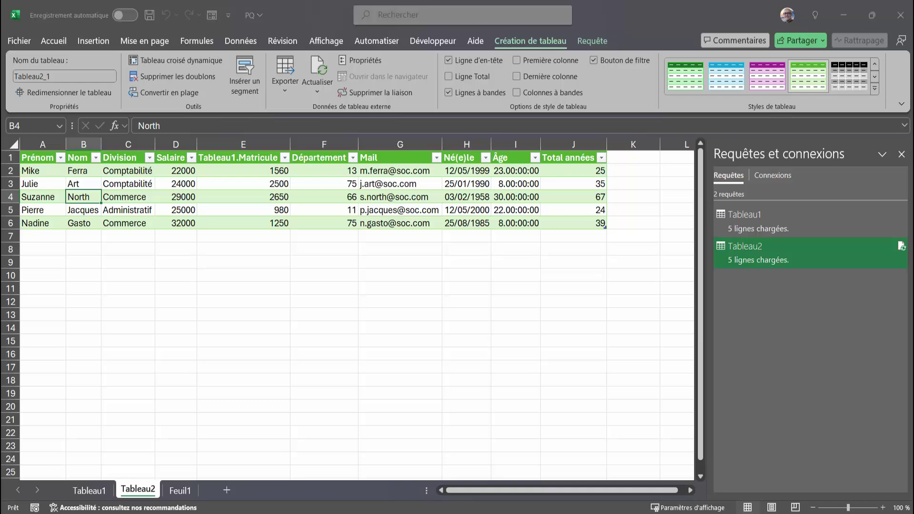
left_click(324, 196)
left_click_drag(357, 197, 510, 155)
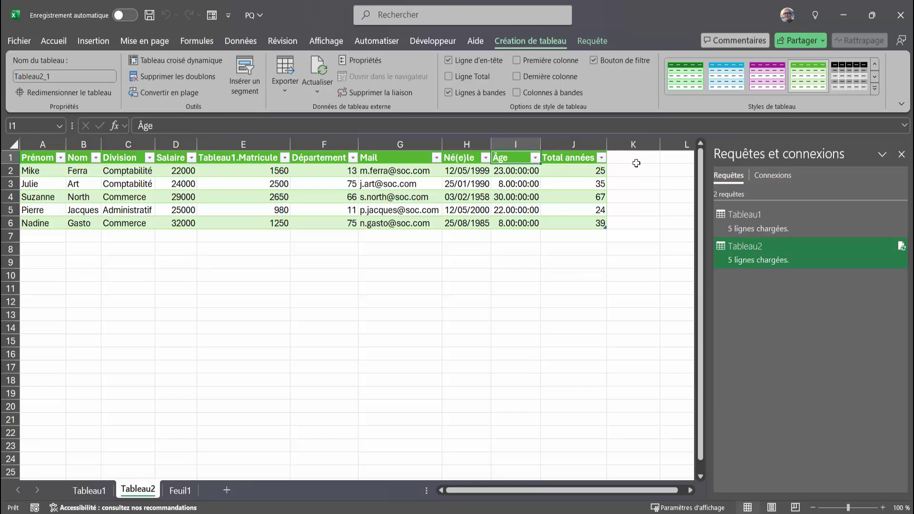
mouse_move(744, 253)
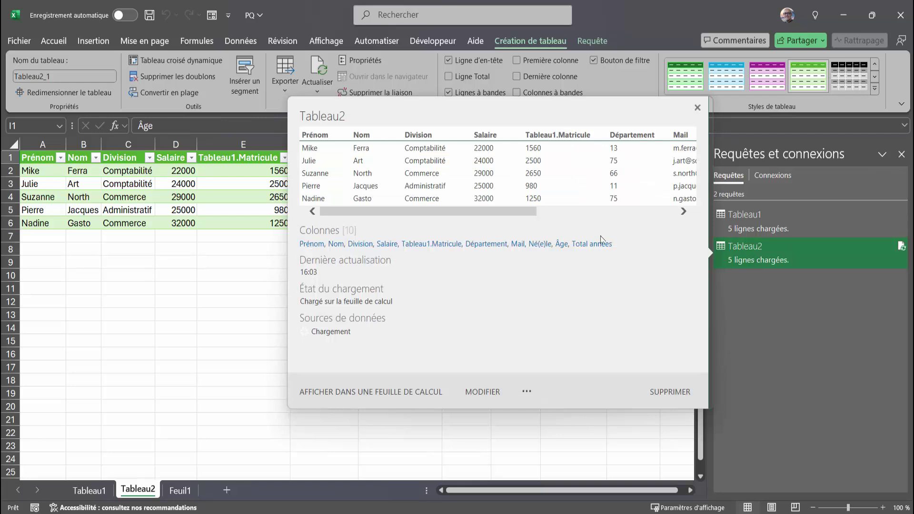
- Delete the Âge column from the Tableau2 query and reload, leaving Total années in column I
left_click(484, 392)
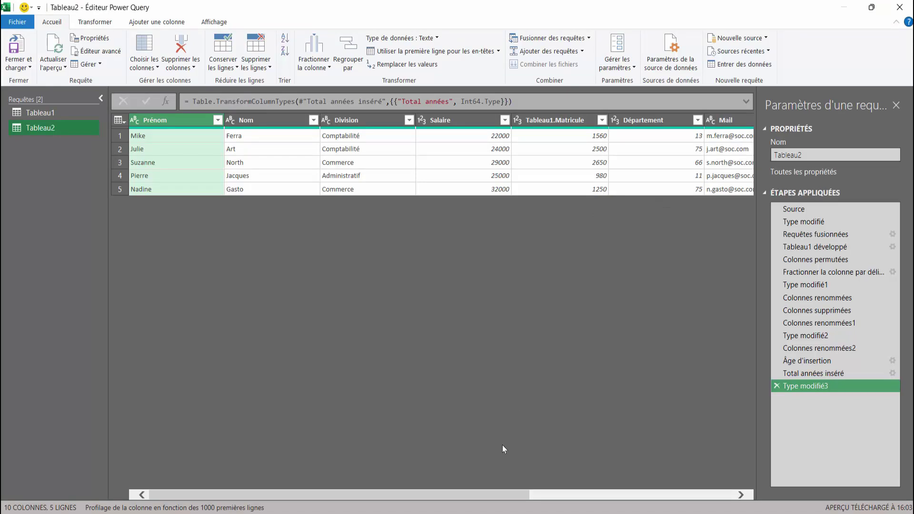
left_click_drag(461, 493, 734, 498)
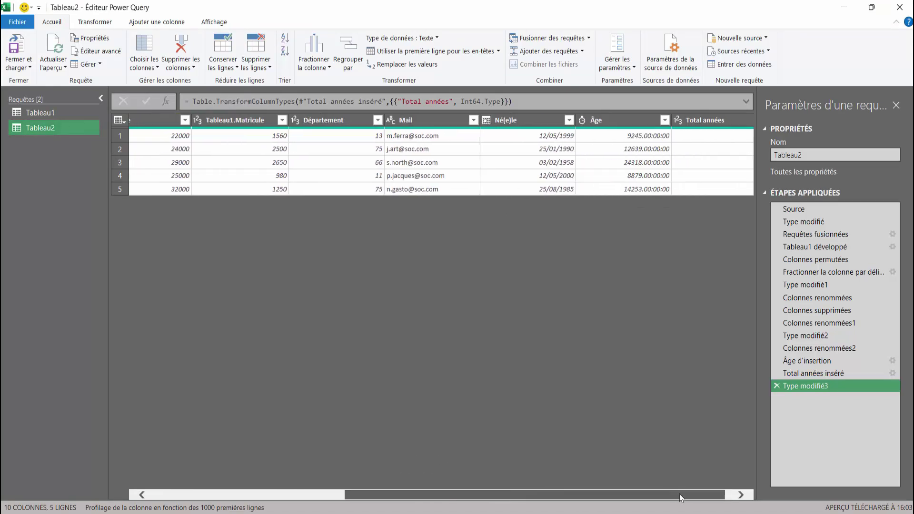
left_click(602, 121)
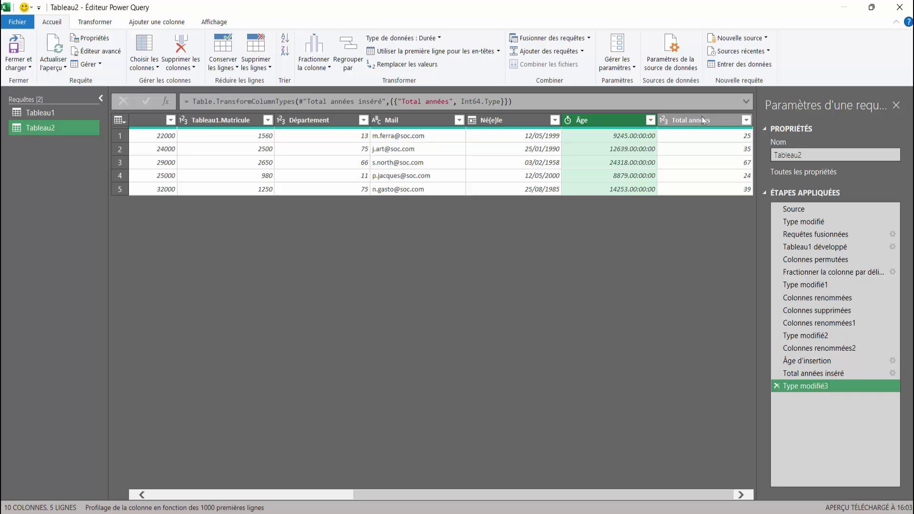
right_click(610, 118)
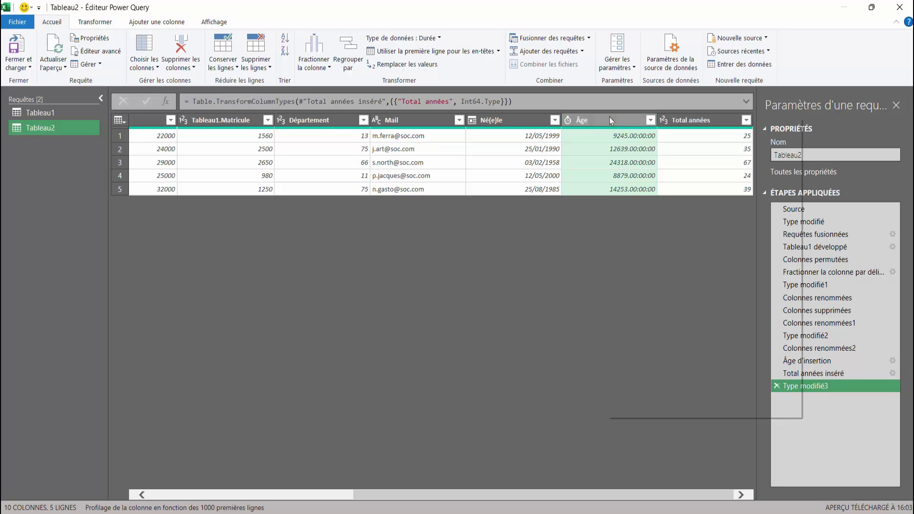
left_click(631, 141)
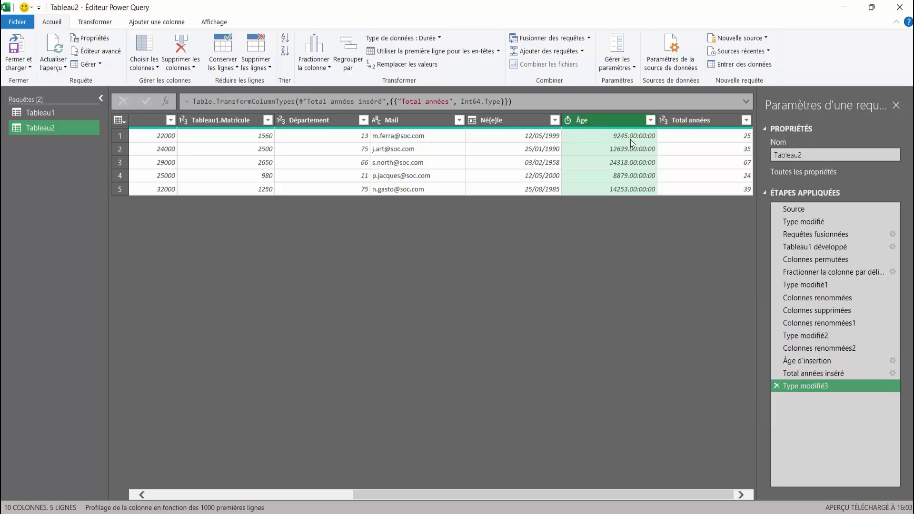
left_click(19, 67)
left_click(48, 80)
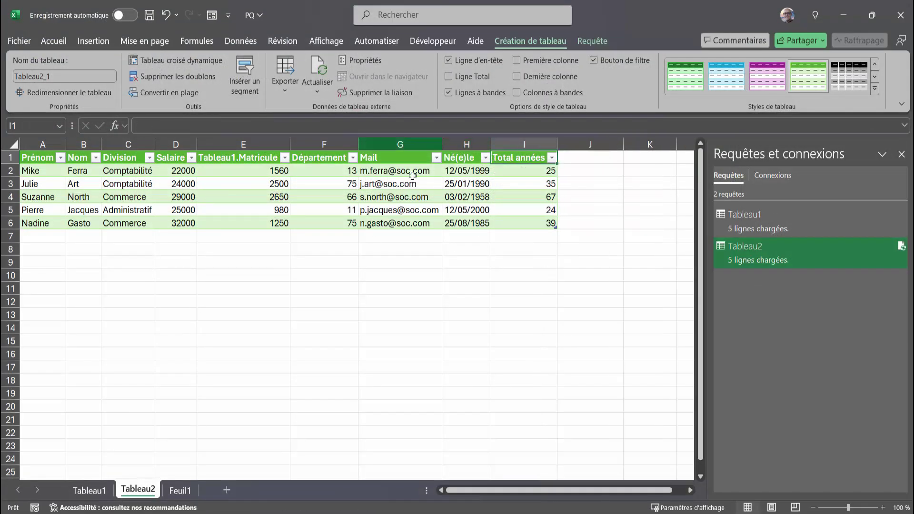
- Go to the Feuil1 sheet and select cell B9 below the first employee table
left_click(323, 183)
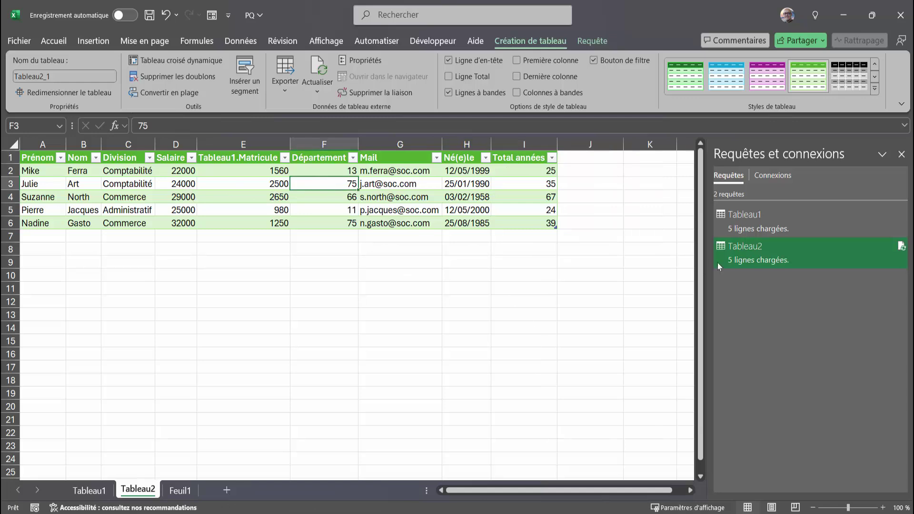
left_click(179, 491)
left_click(88, 263)
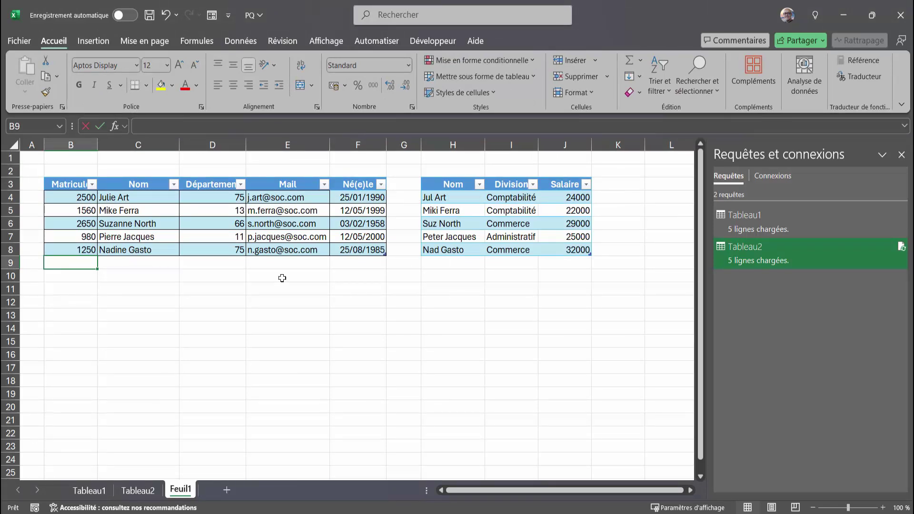
- Add row 9 to the first table: the new employee's matricule and name, department 13, born 19/10/1975
type("1300")
key("Tab")
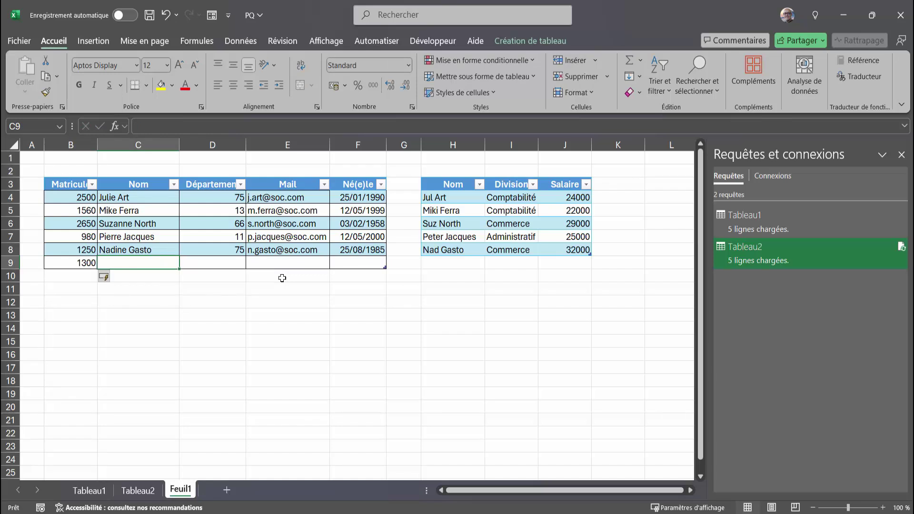
type("Nadine Gasto")
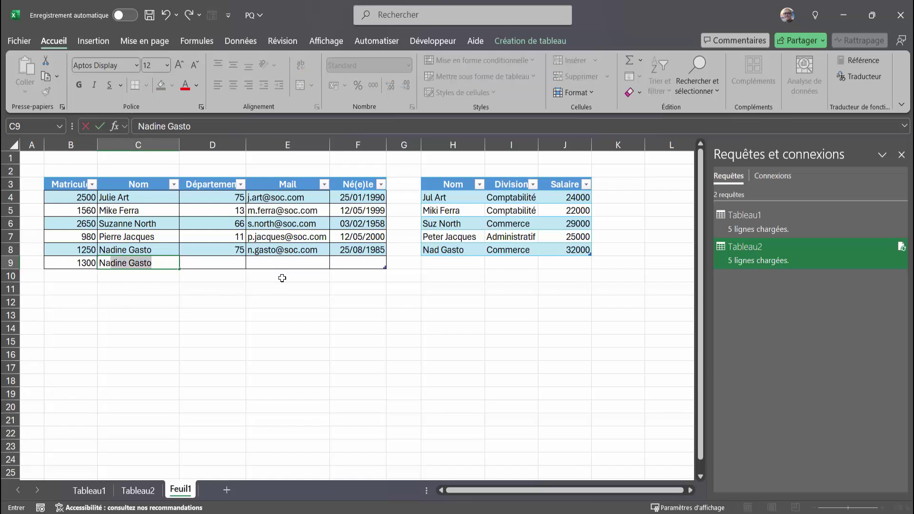
type("el Nan")
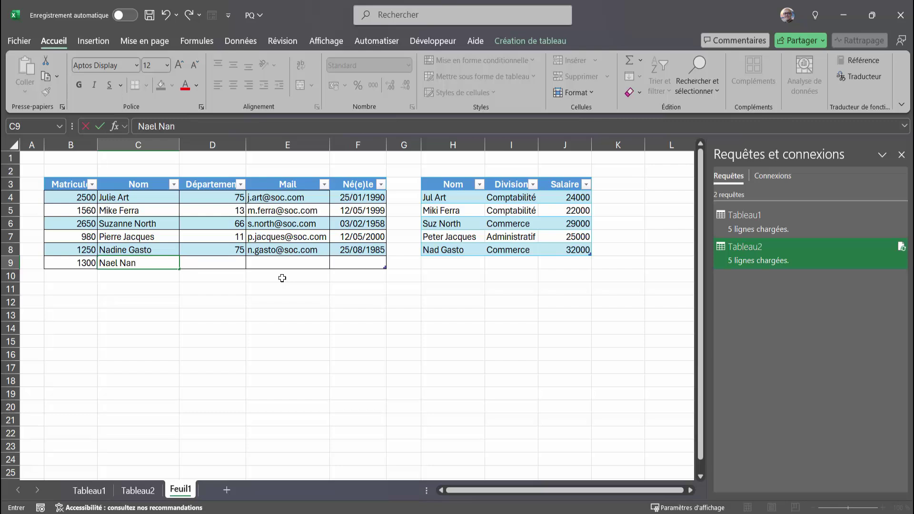
type("a")
key("Tab")
type("13")
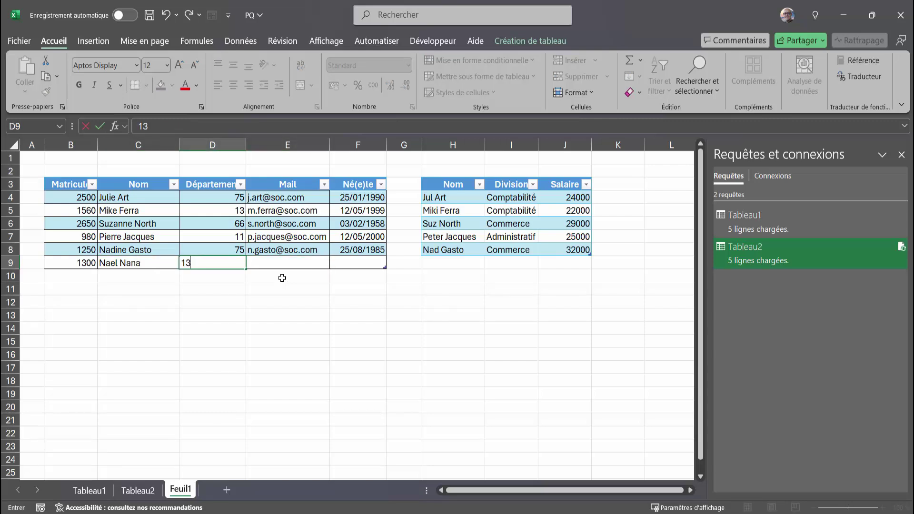
key("Tab")
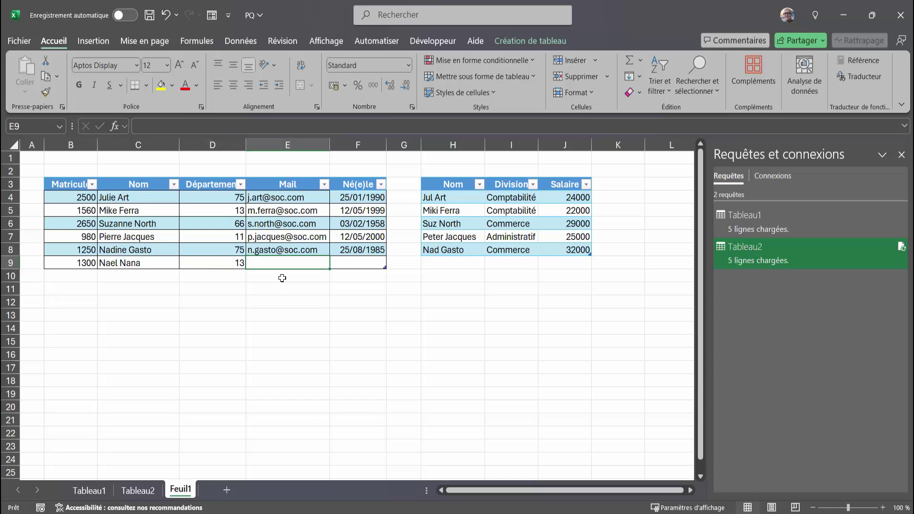
key("Tab")
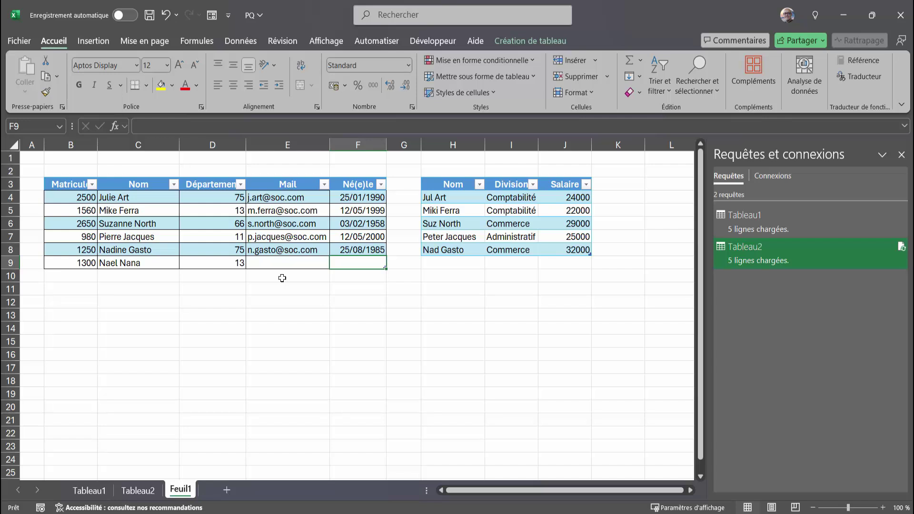
type("19/10/1975")
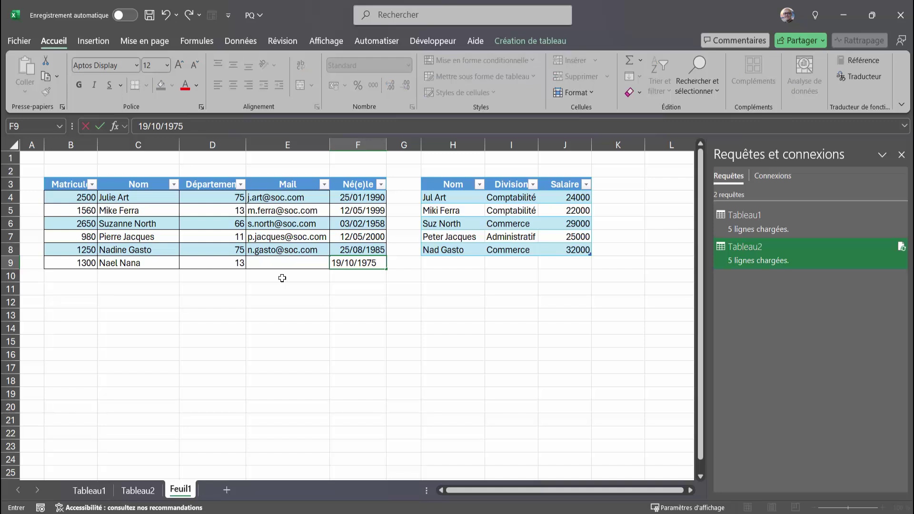
key("Right")
key("Right")
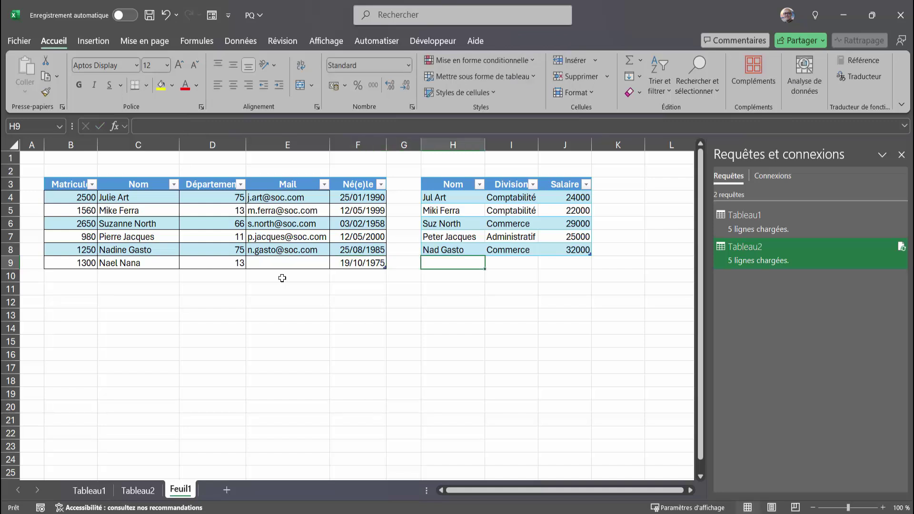
- Add the same employee to the salary table with division Administratif and salary 26000
type("Na")
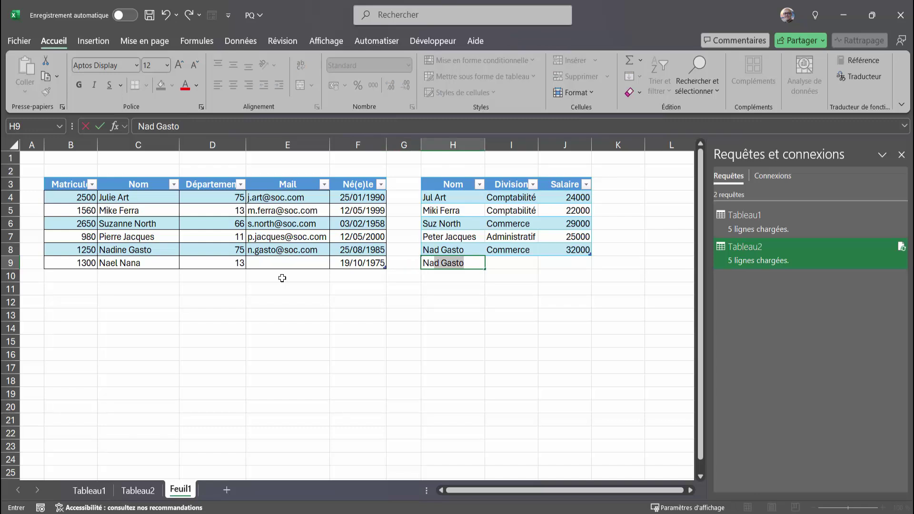
type("ni Nana")
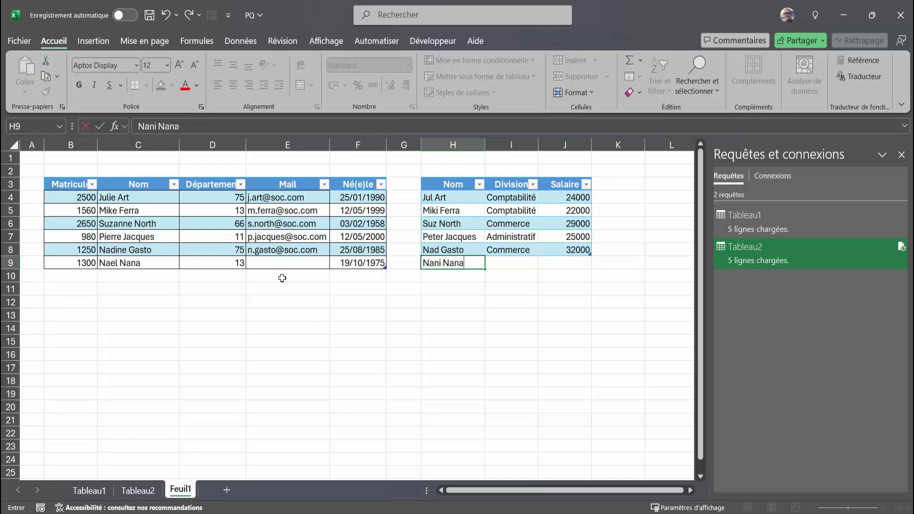
key("Tab")
type("Ad")
key("Tab")
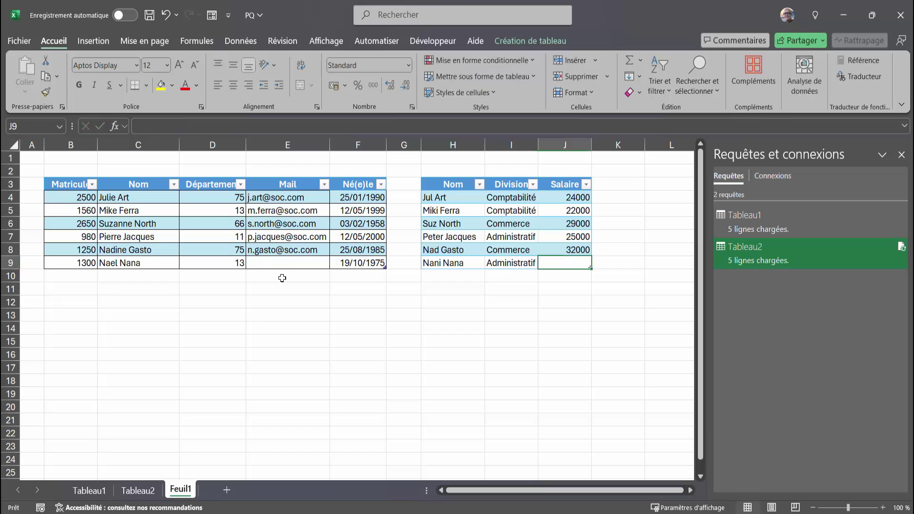
type("26000")
key("Return")
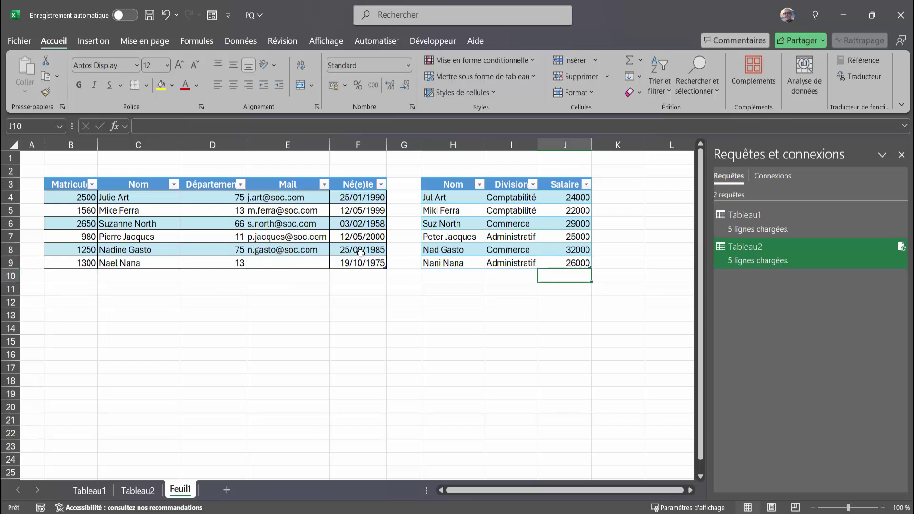
left_click(370, 246)
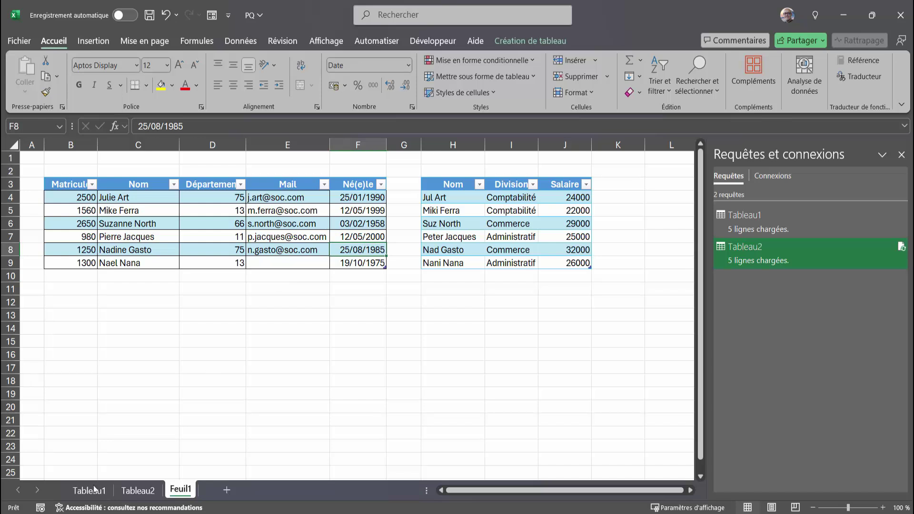
- Refresh all queries from the Données tab to pull in the new employee rows
left_click(134, 493)
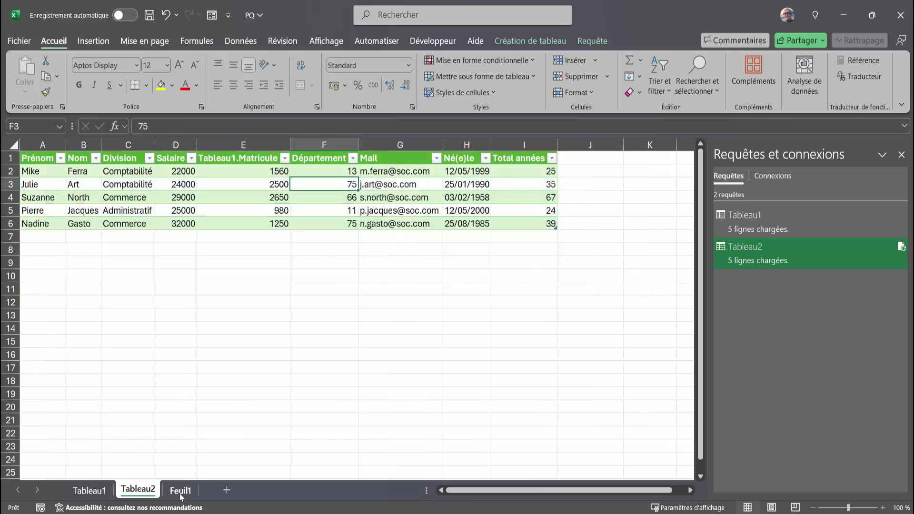
left_click(181, 493)
left_click(276, 222)
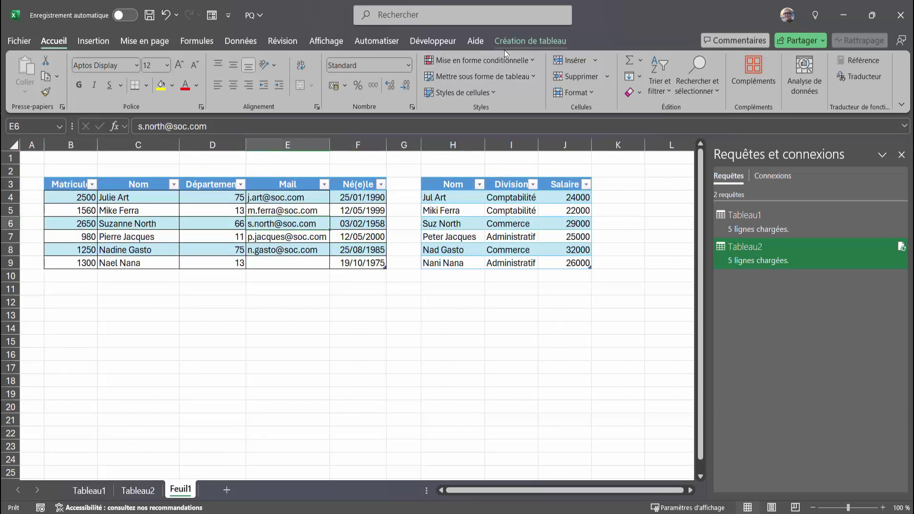
left_click(237, 41)
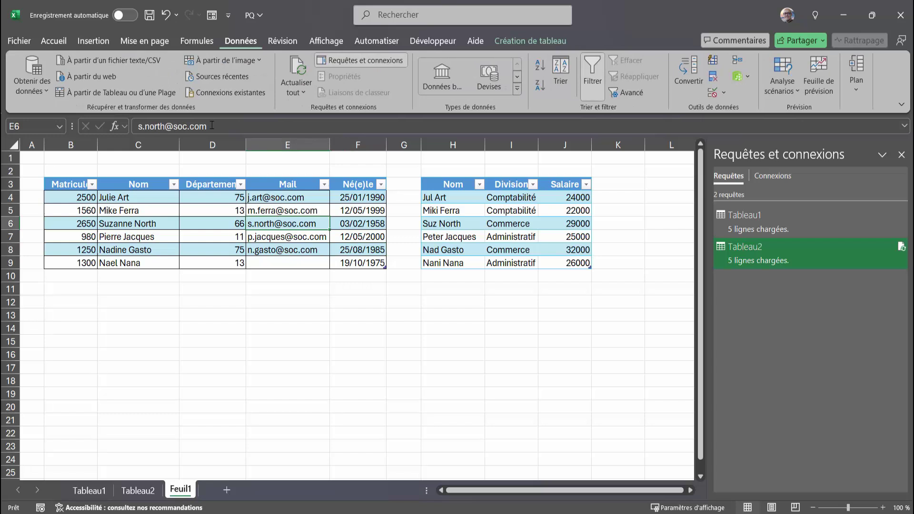
left_click(295, 97)
left_click(312, 112)
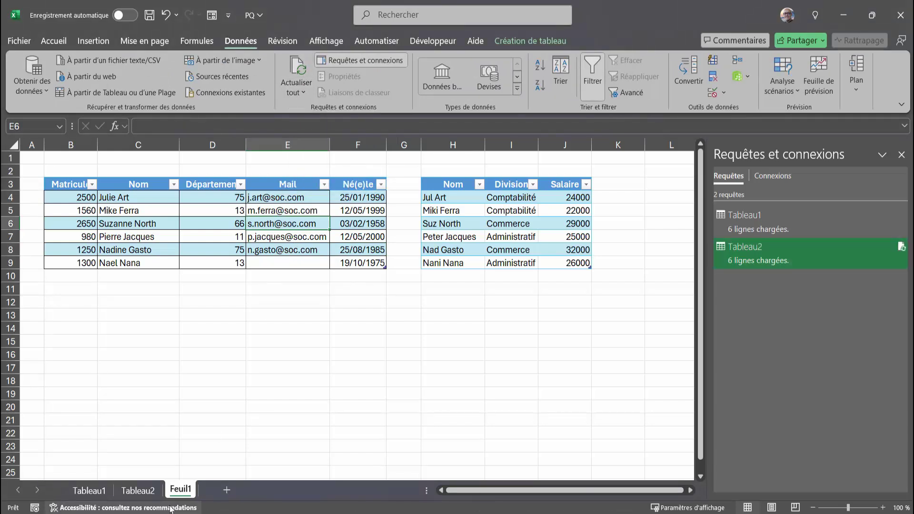
- Check the sixth merged row on Tableau2: Administratif, 26000, born 19/10/1975, aged 49
left_click(146, 493)
left_click_drag(39, 238, 338, 242)
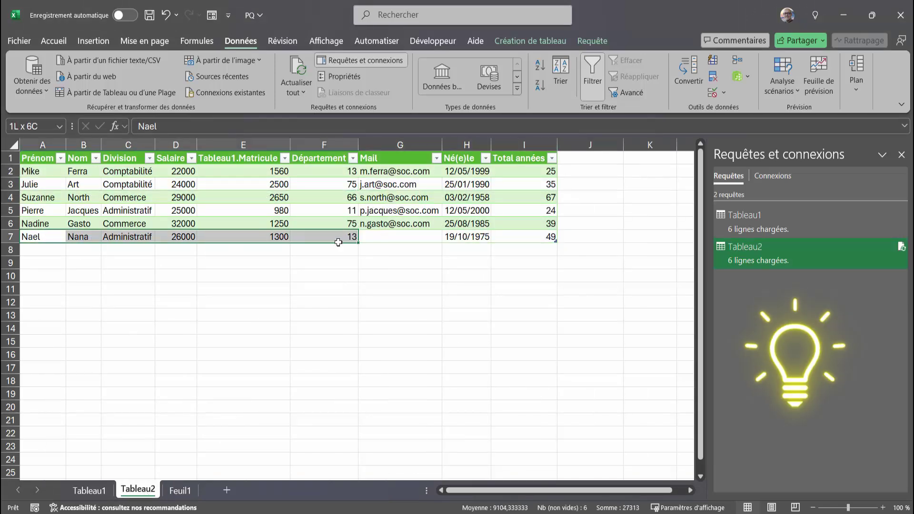
left_click(241, 387)
key("shift+Up")
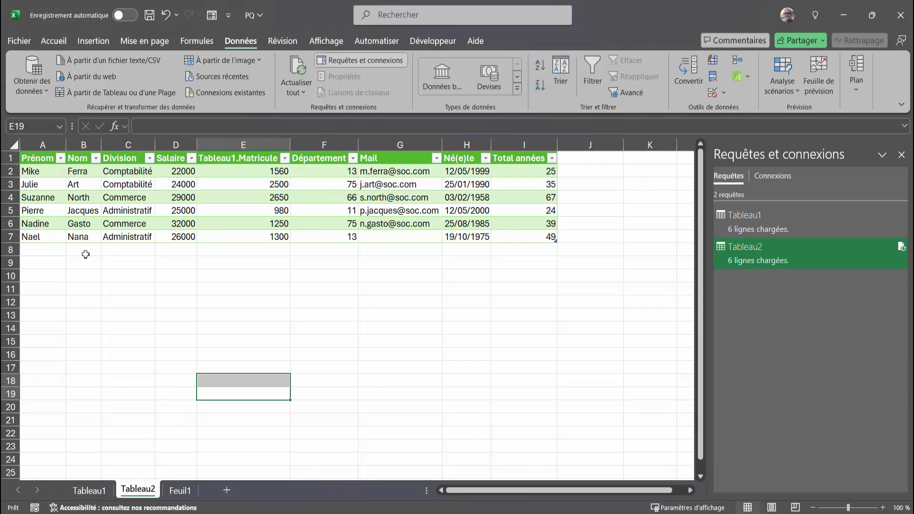
left_click(180, 491)
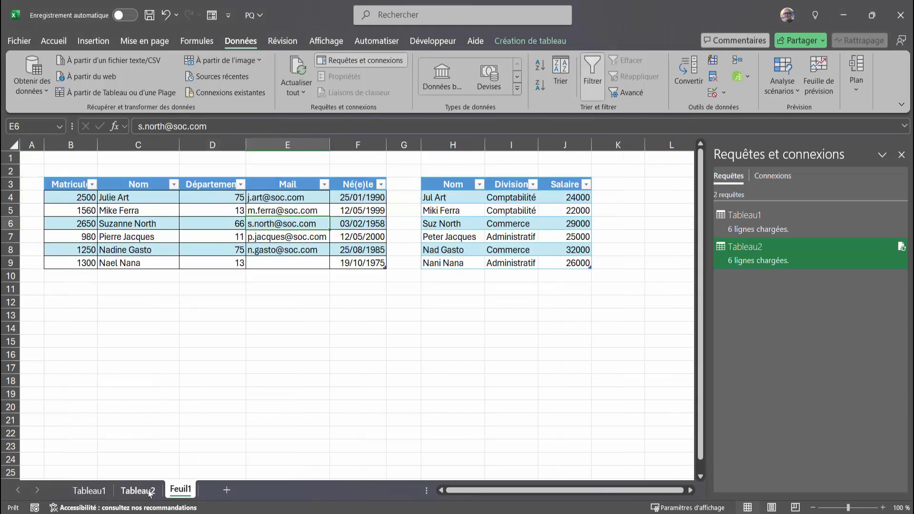
left_click(149, 493)
left_click(68, 238)
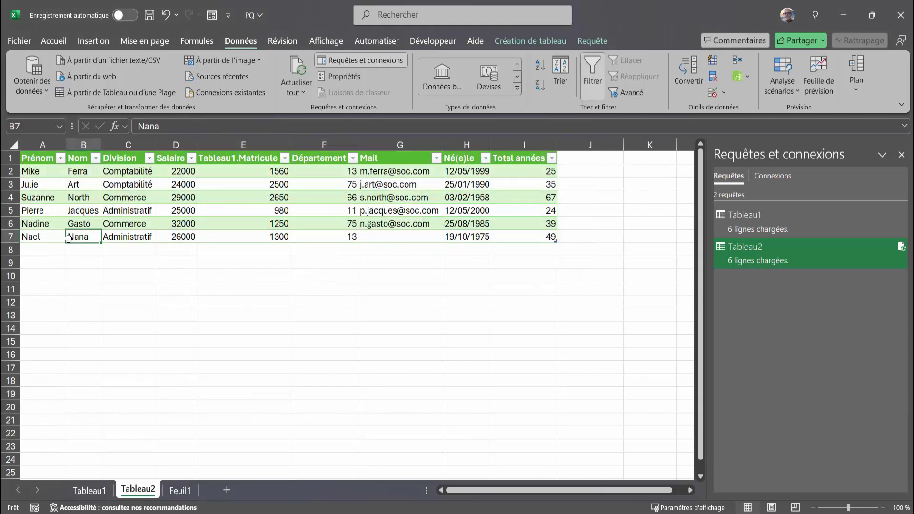